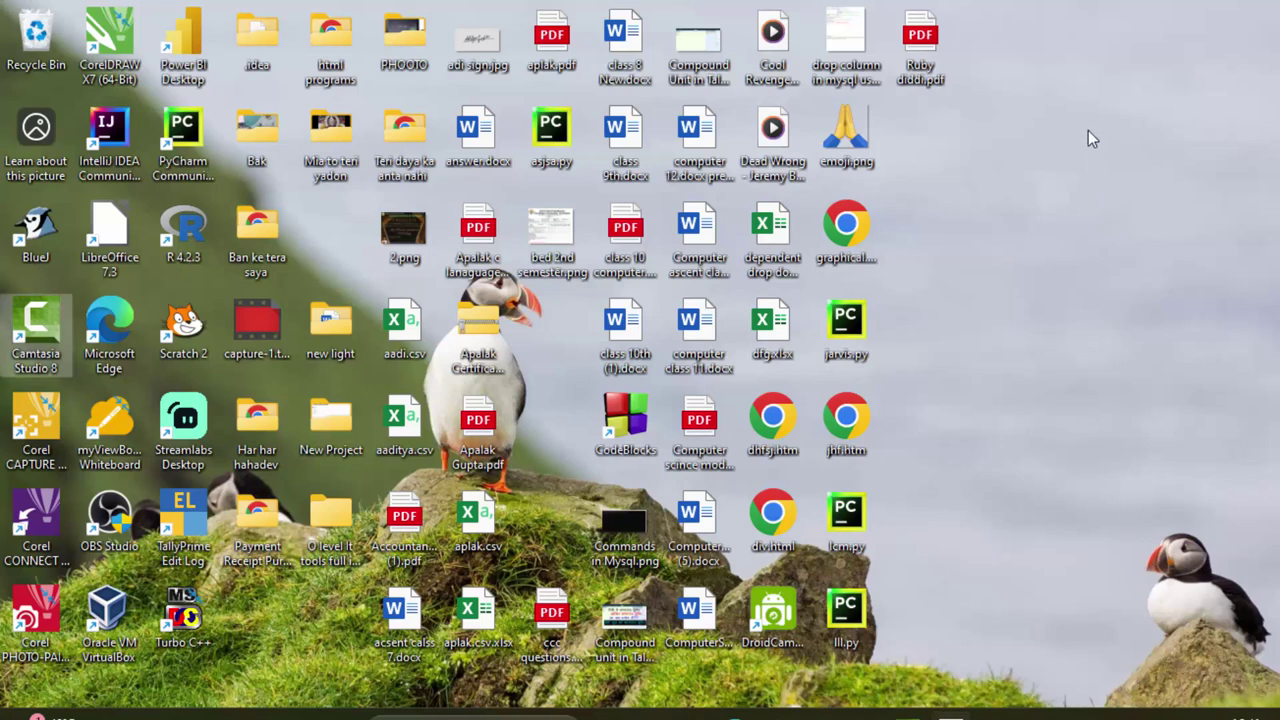
# - Refresh the desktop and launch Microsoft Office Excel 2007 by searching 'excel' in Start
pyautogui.rightClick(1079, 235)
pyautogui.click(1133, 212)
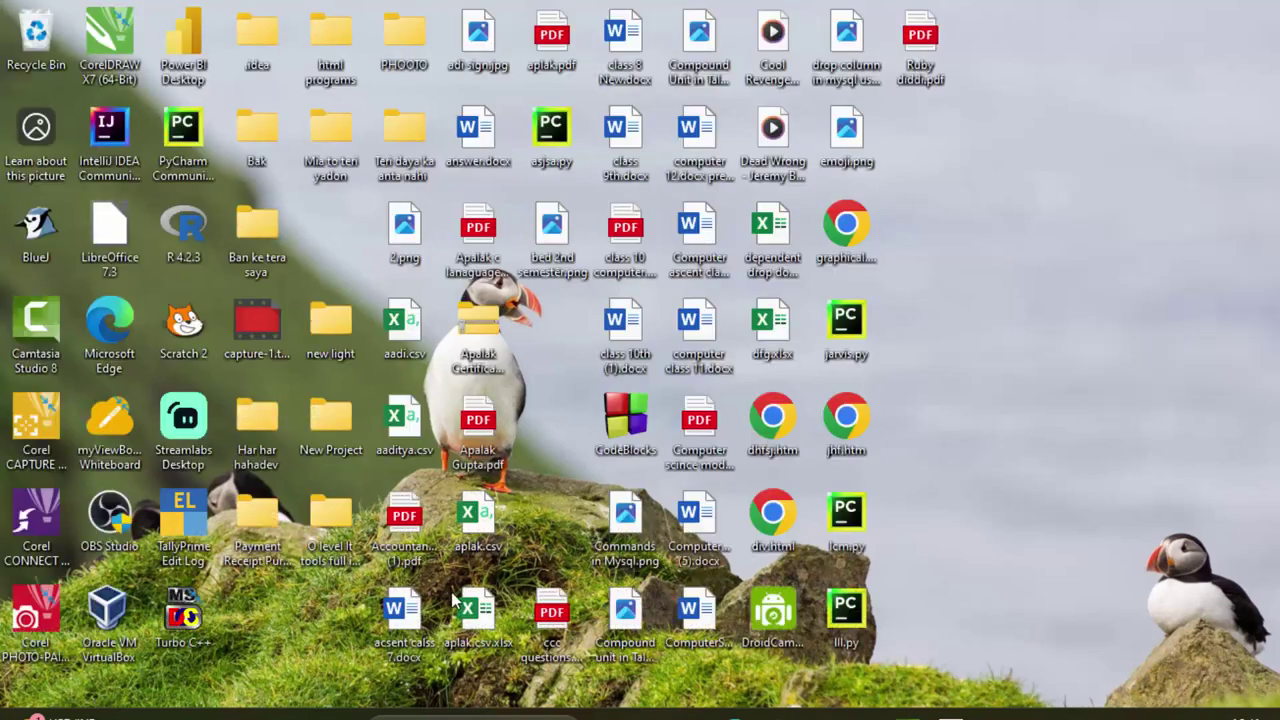
pyautogui.click(352, 714)
pyautogui.write('excel')
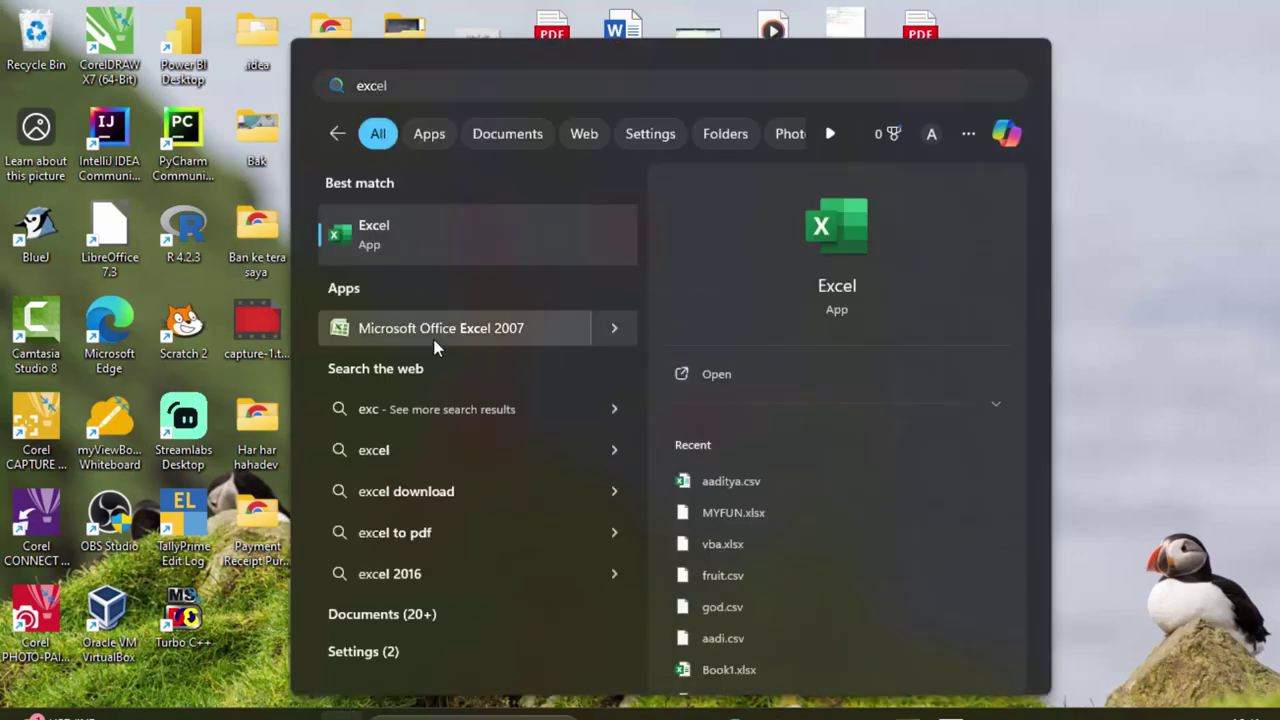
pyautogui.click(428, 340)
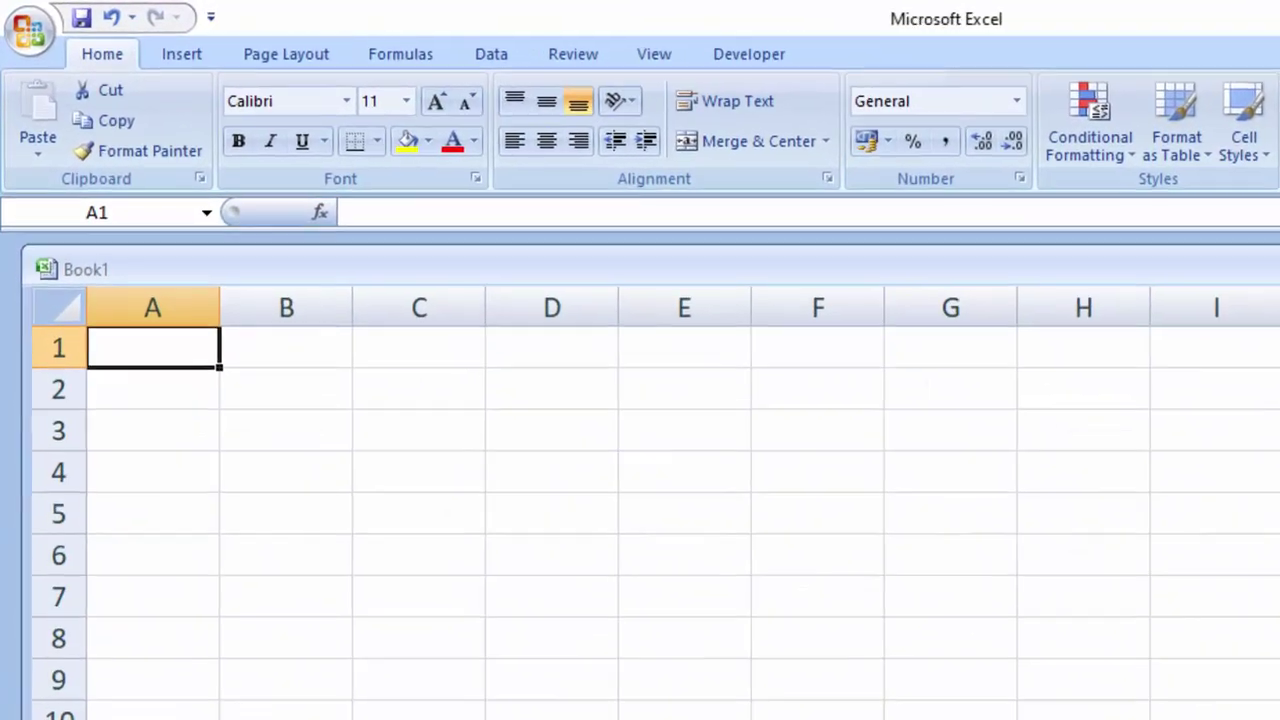
# - Enter the text India in cell B2
pyautogui.click(314, 424)
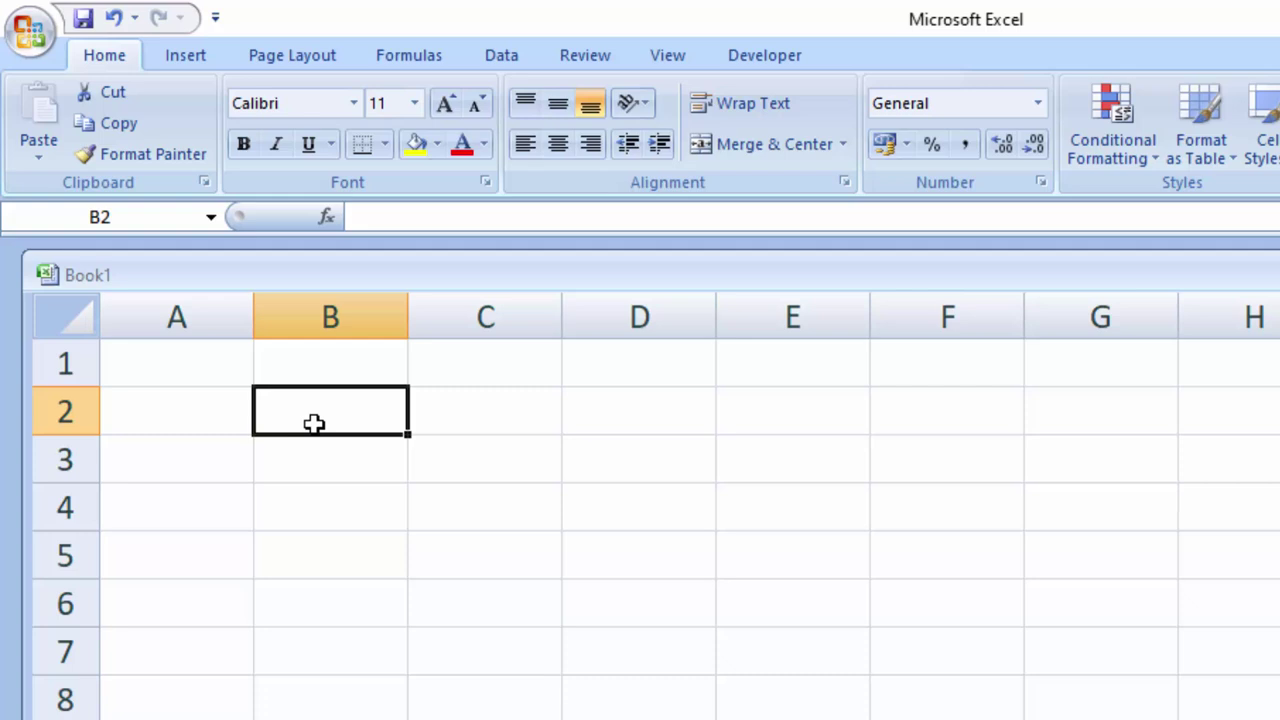
pyautogui.write('Ind')
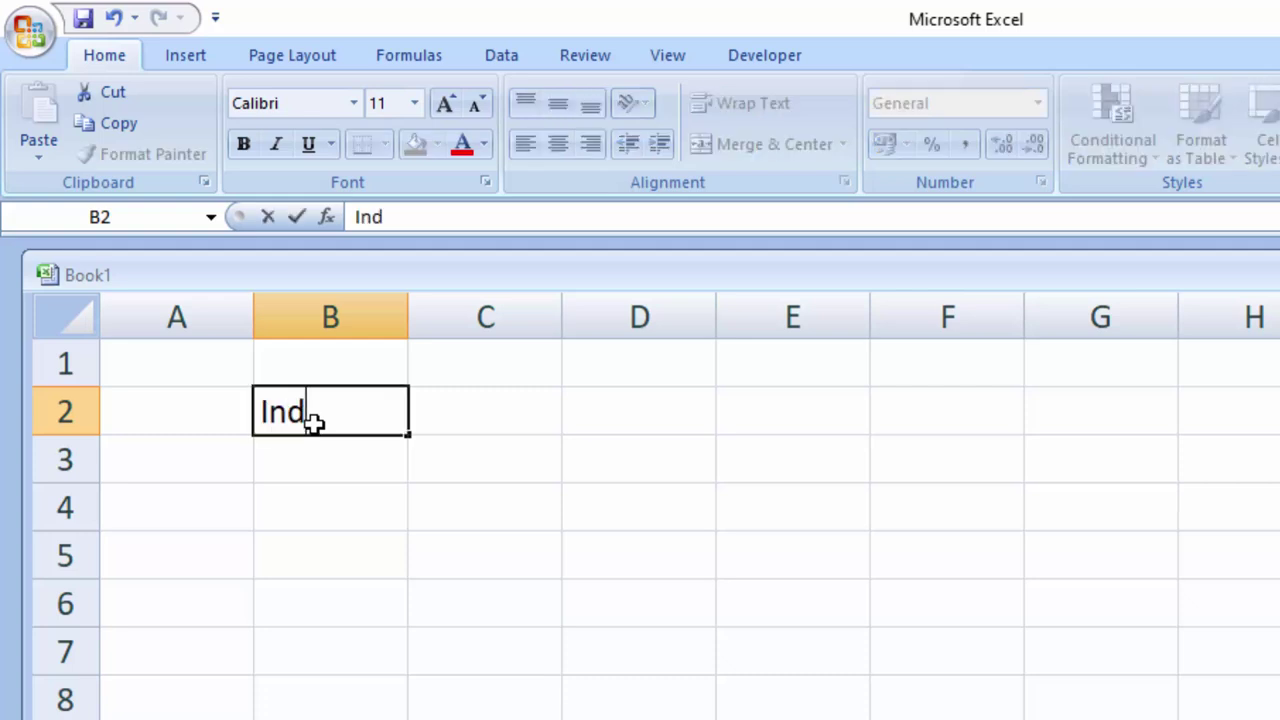
pyautogui.write('ia')
pyautogui.press('BackSpace')
pyautogui.press('BackSpace')
pyautogui.press('BackSpace')
pyautogui.click(470, 417)
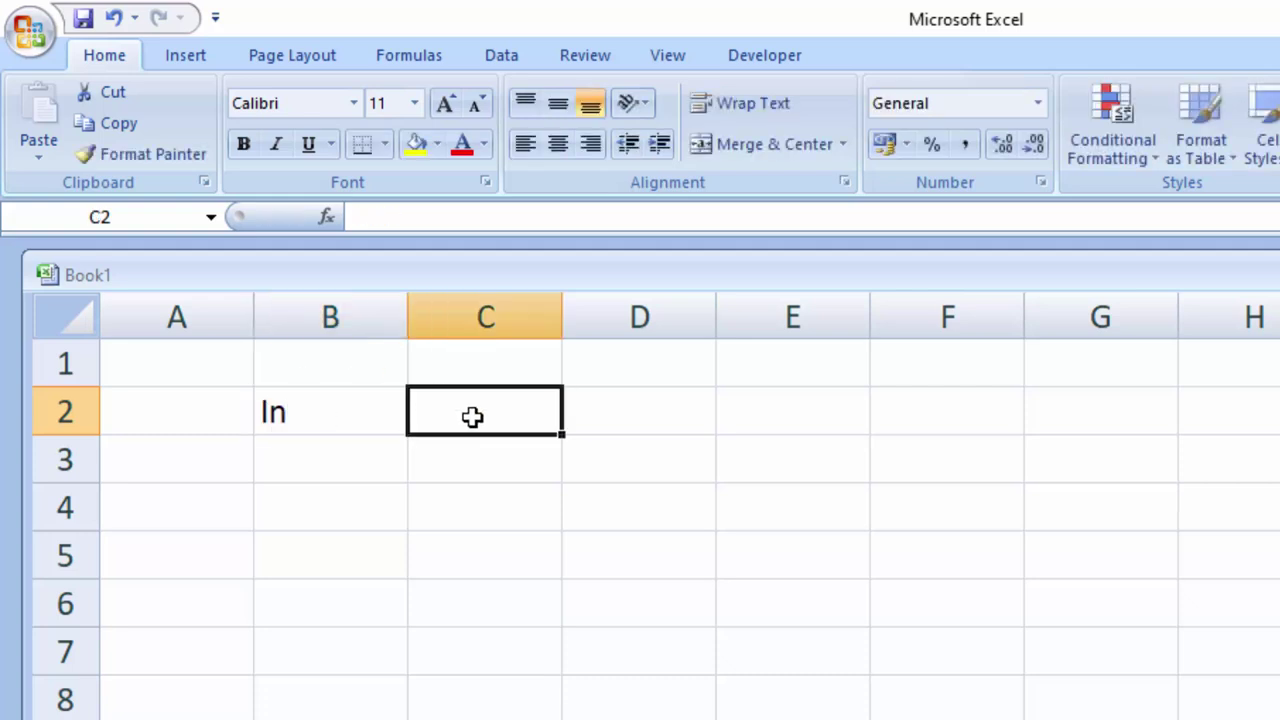
pyautogui.click(354, 428)
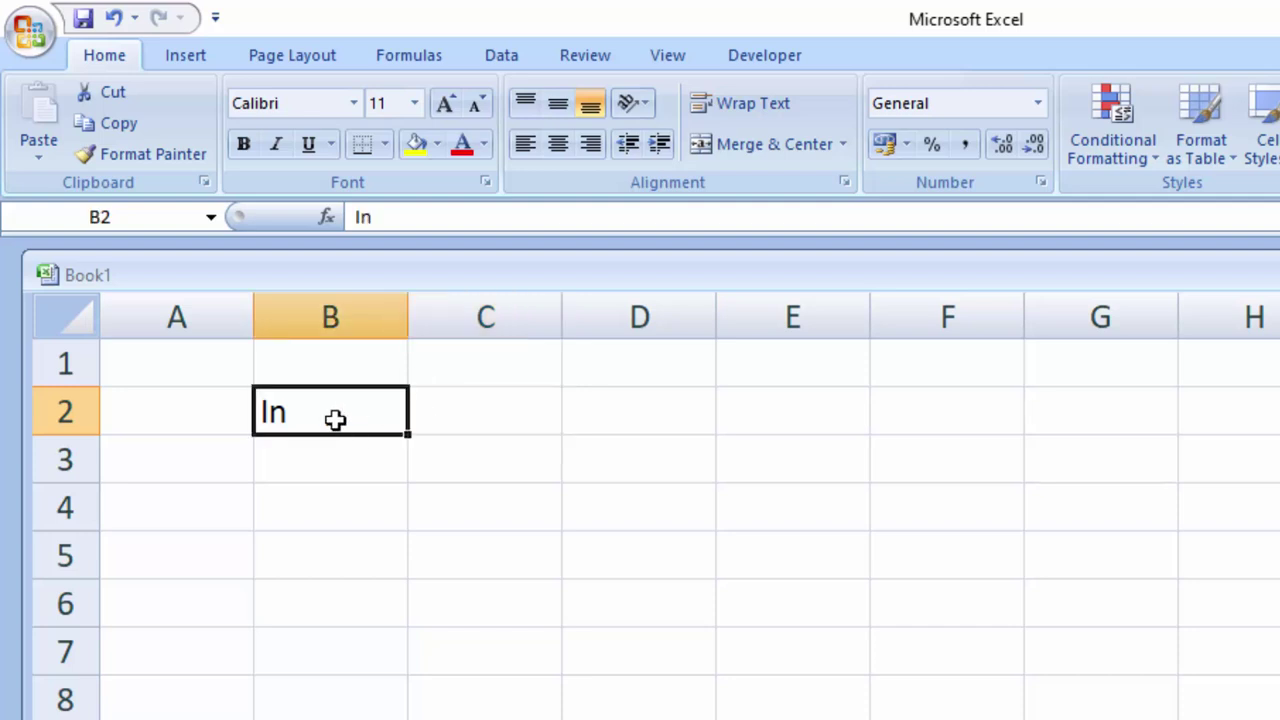
pyautogui.doubleClick(335, 422)
pyautogui.write('dia')
pyautogui.press('Return')
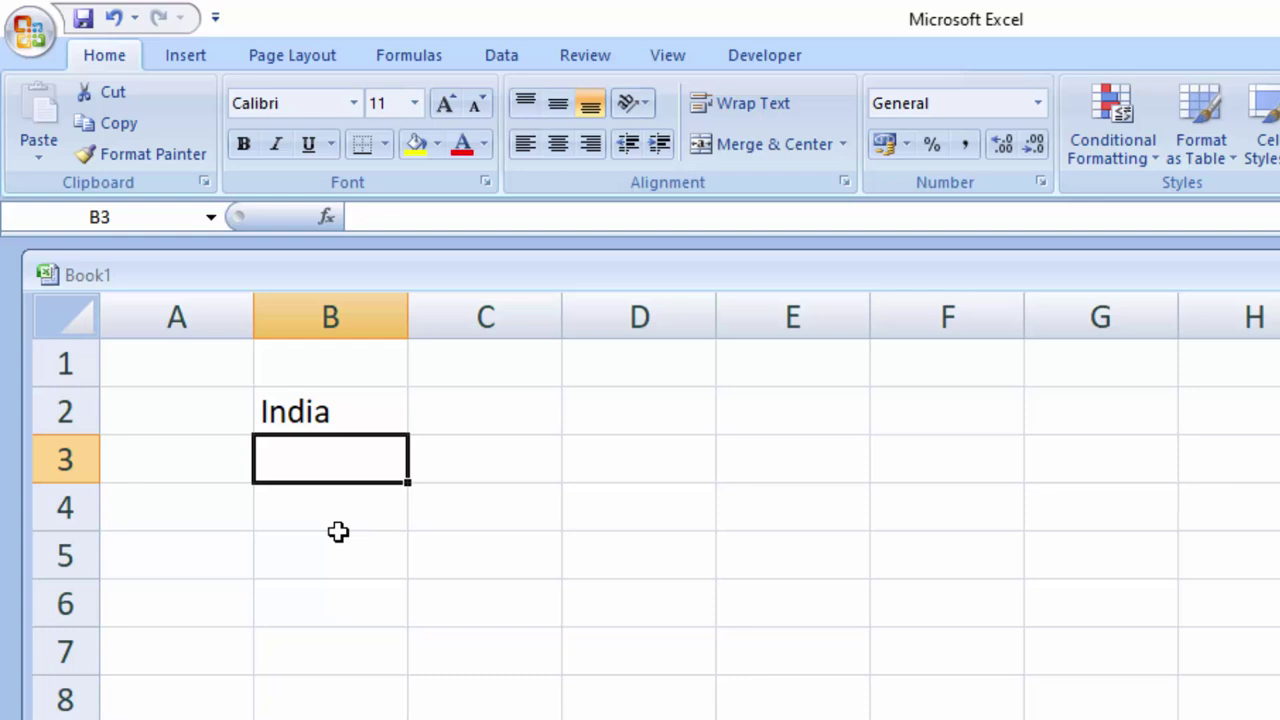
# - Enter =LEN(B2) in cell B3 to show the character count 5
pyautogui.write('=l')
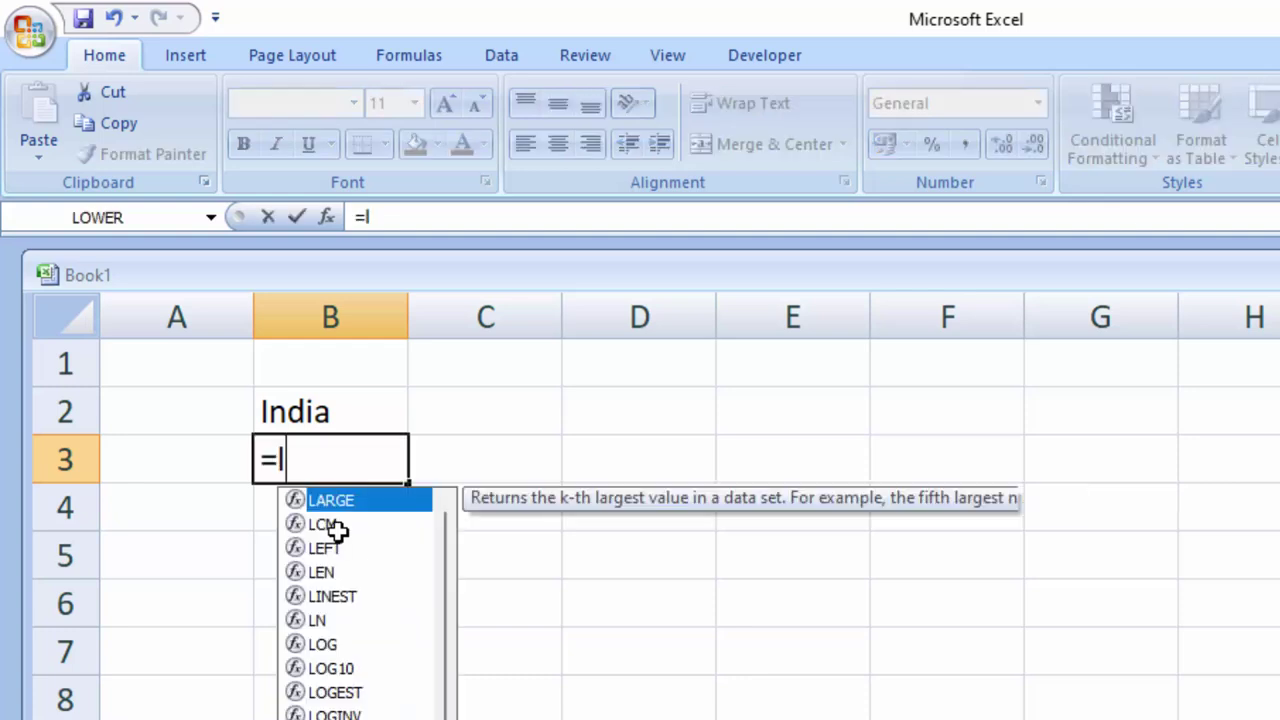
pyautogui.write('e')
pyautogui.doubleClick(338, 532)
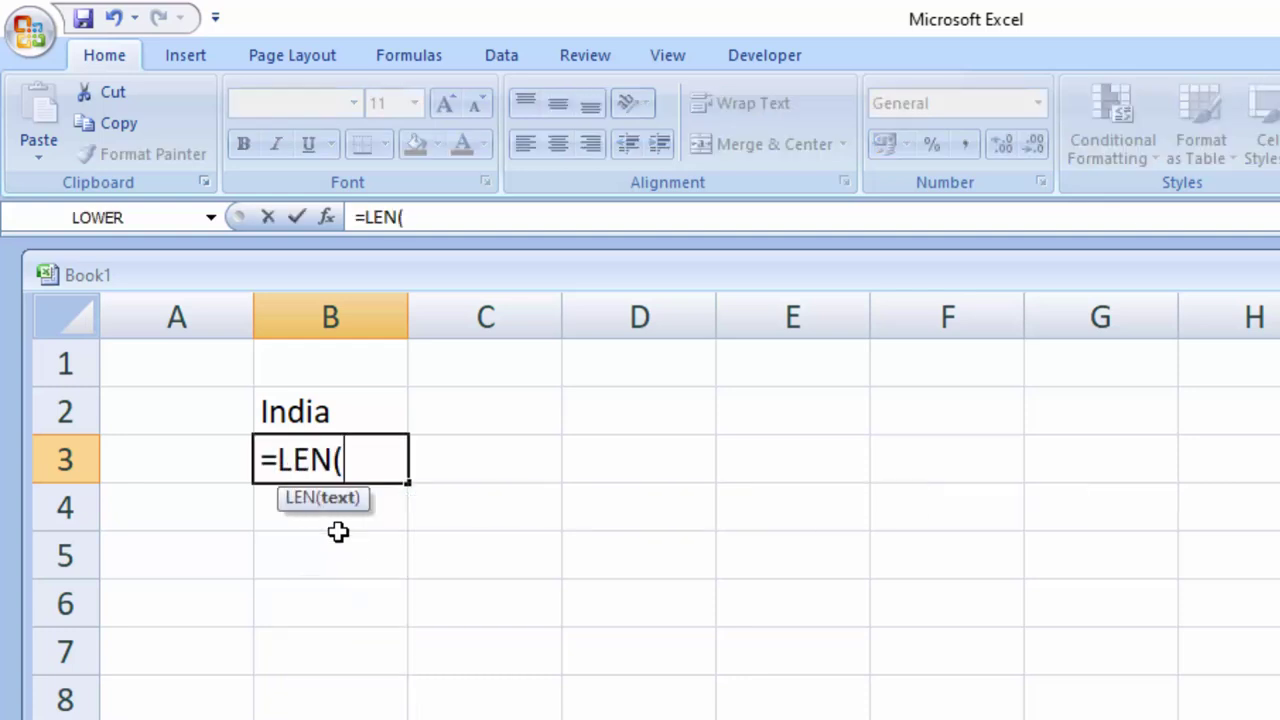
pyautogui.click(285, 405)
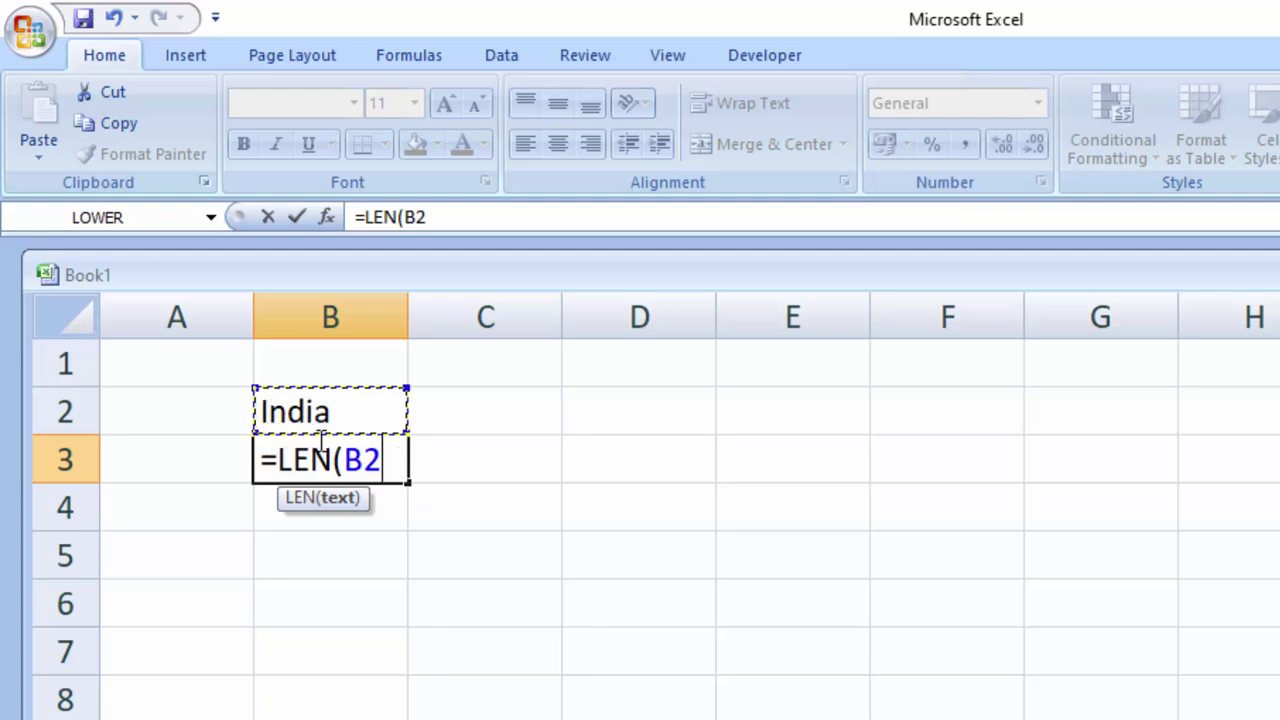
pyautogui.write(')')
pyautogui.press('Return')
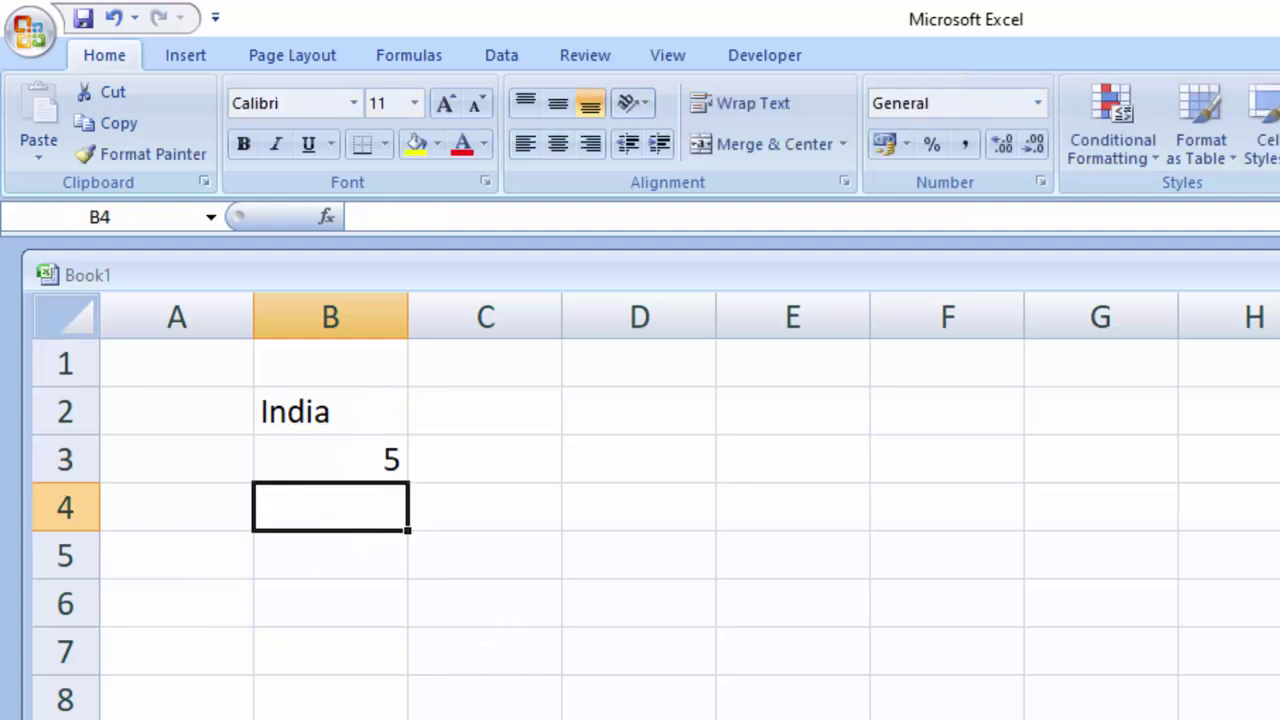
# - Launch Microsoft Office Access 2007 and create the blank database Database309.accdb
pyautogui.press('super')
pyautogui.write('a')
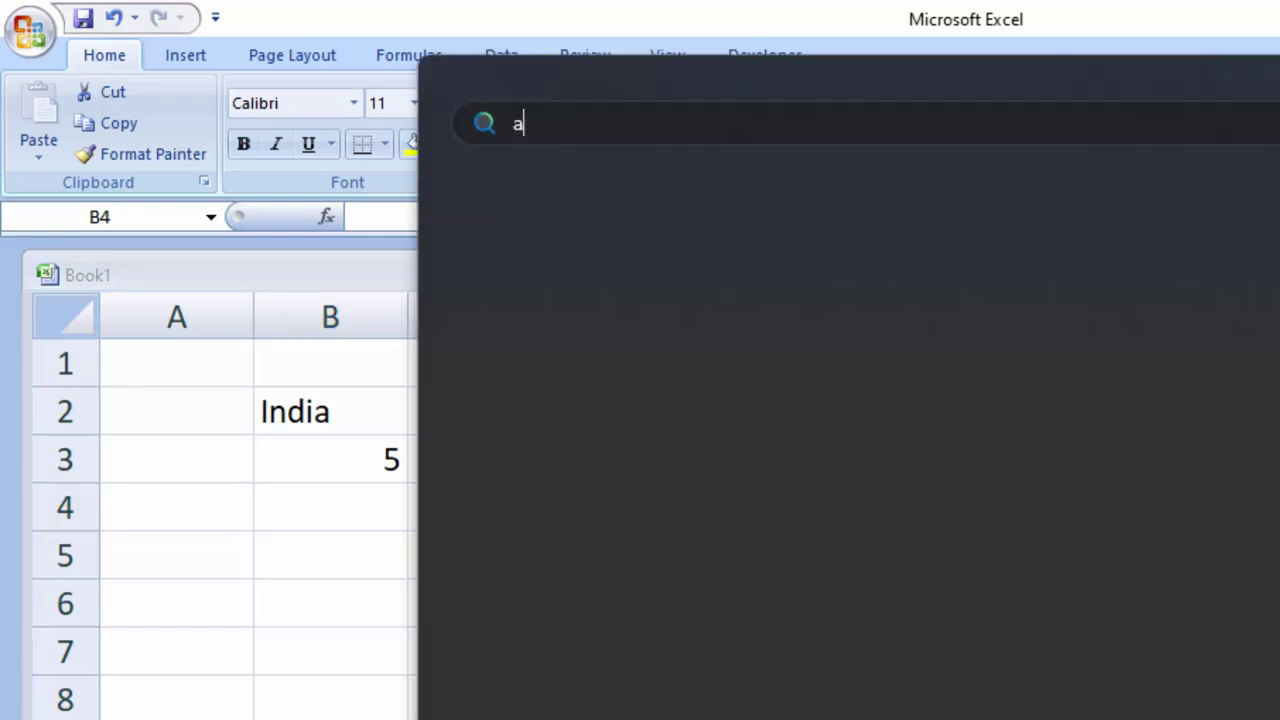
pyautogui.write('ccess')
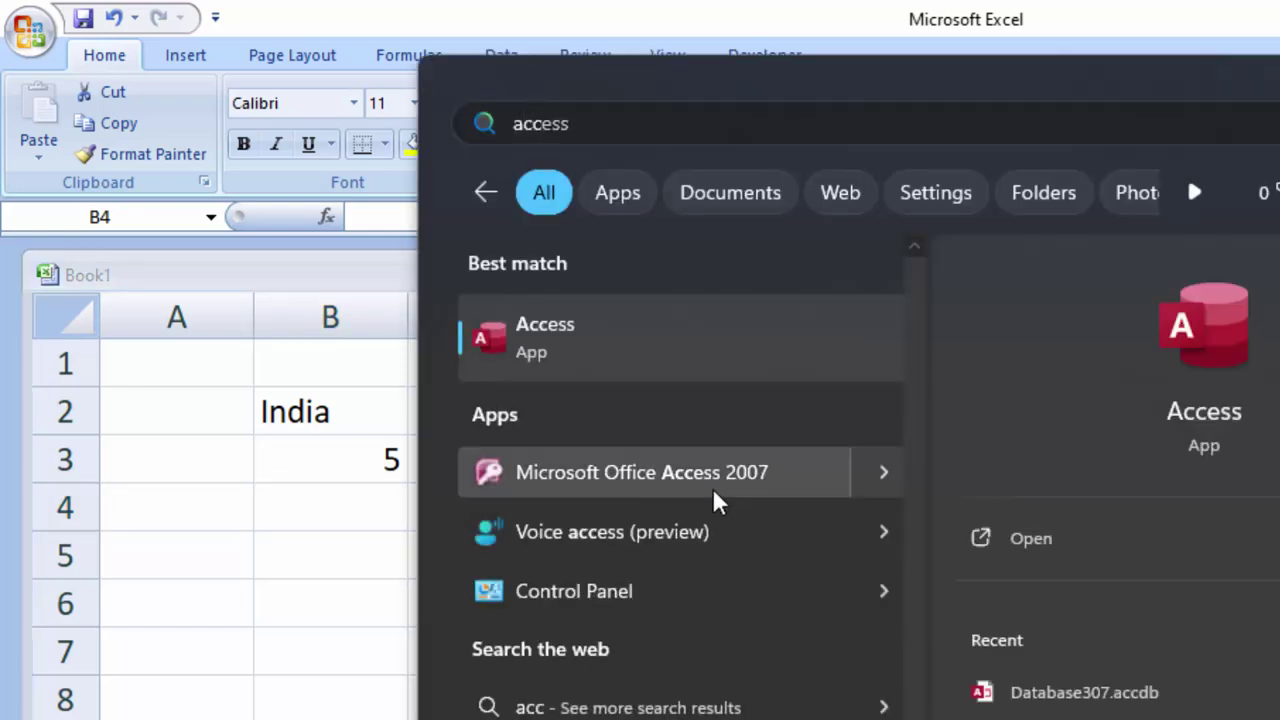
pyautogui.click(712, 485)
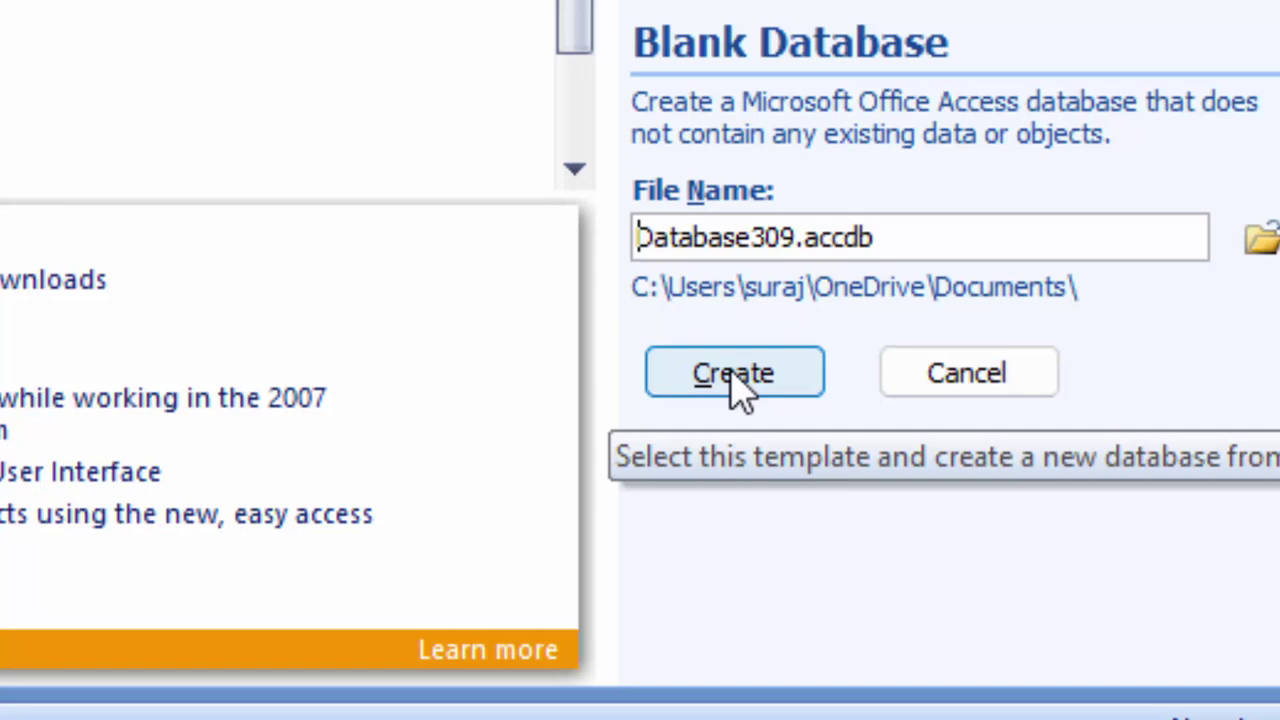
pyautogui.click(735, 380)
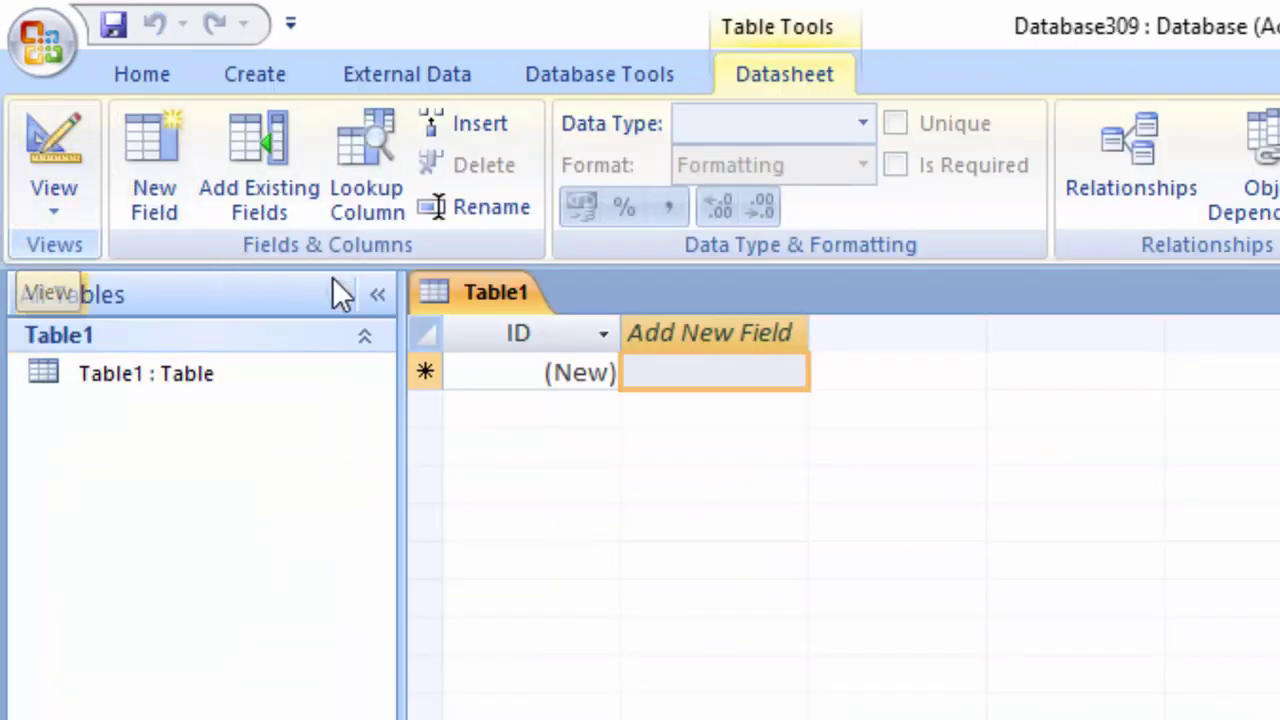
# - Close the default Table1 from its tab's context menu
pyautogui.rightClick(499, 301)
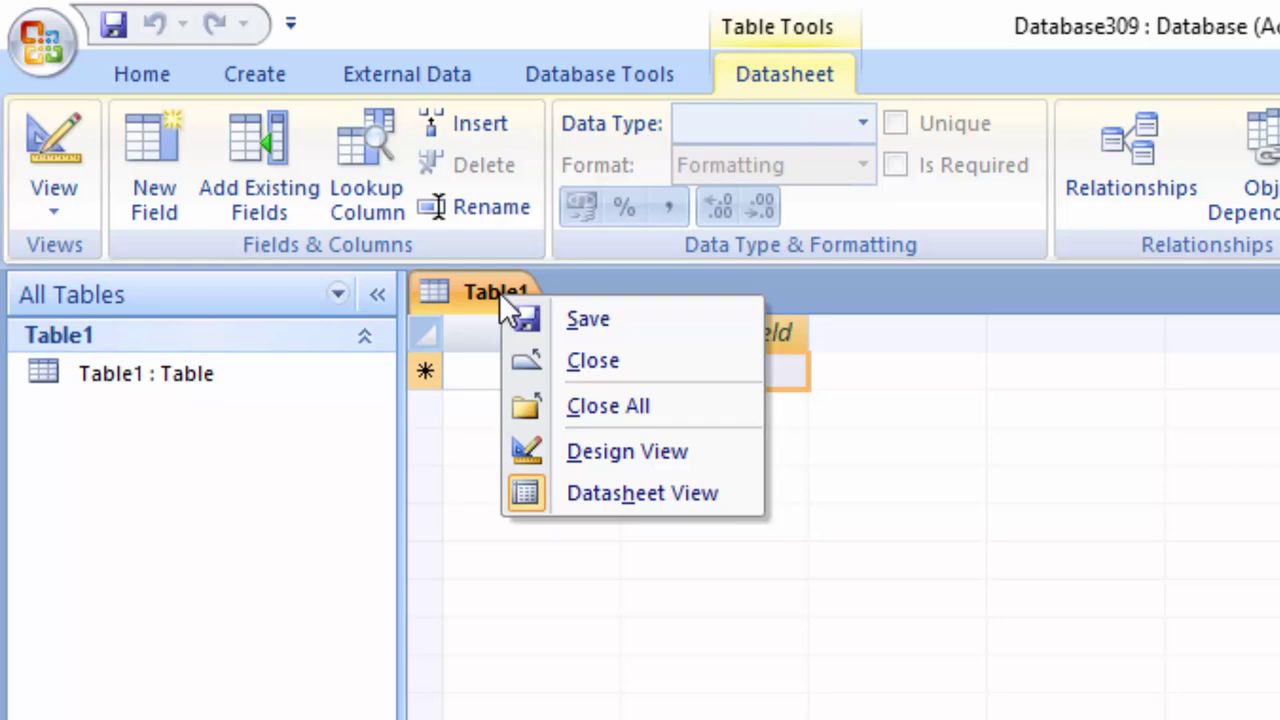
pyautogui.click(567, 360)
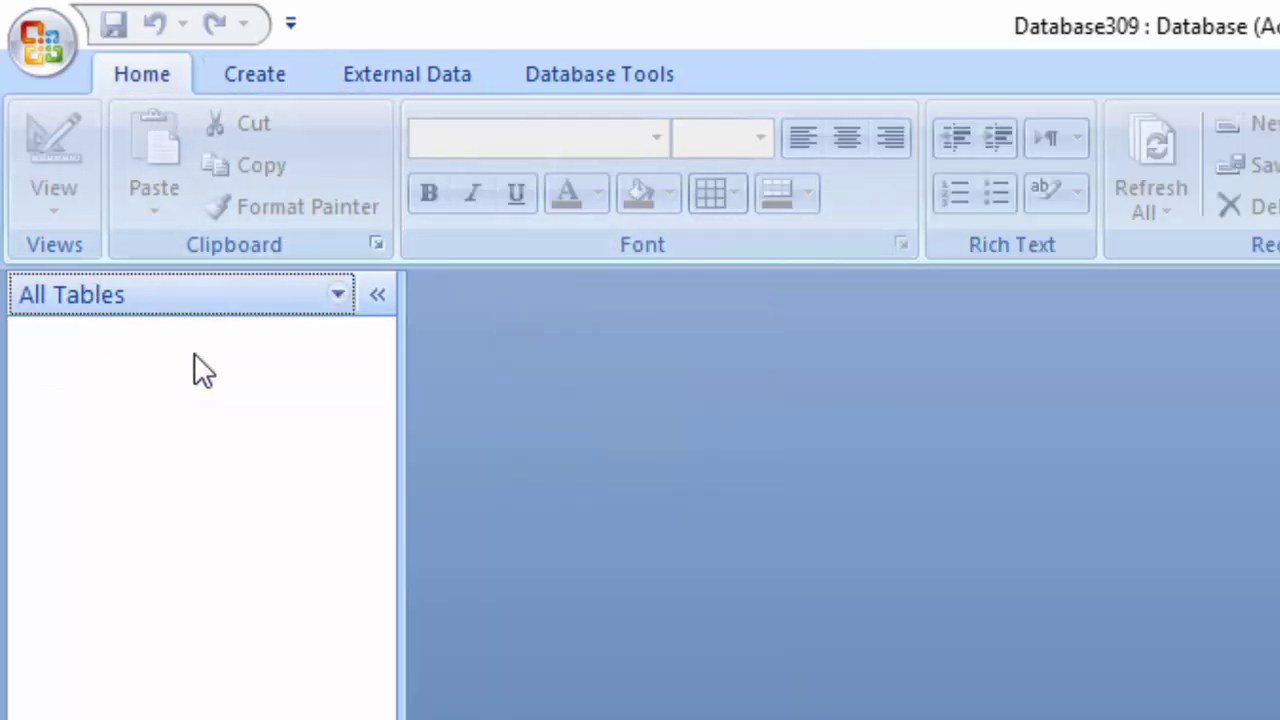
# - Create a new Query Design with no tables and switch it to SQL View
pyautogui.click(250, 75)
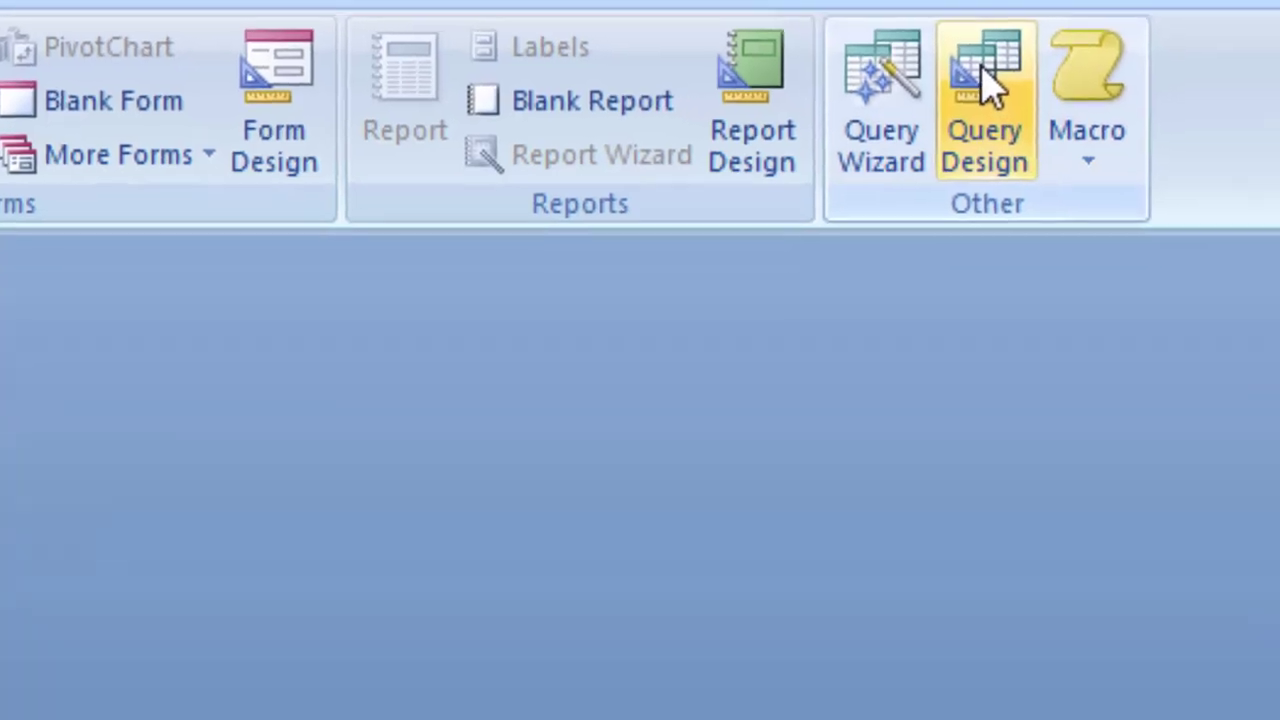
pyautogui.click(1065, 265)
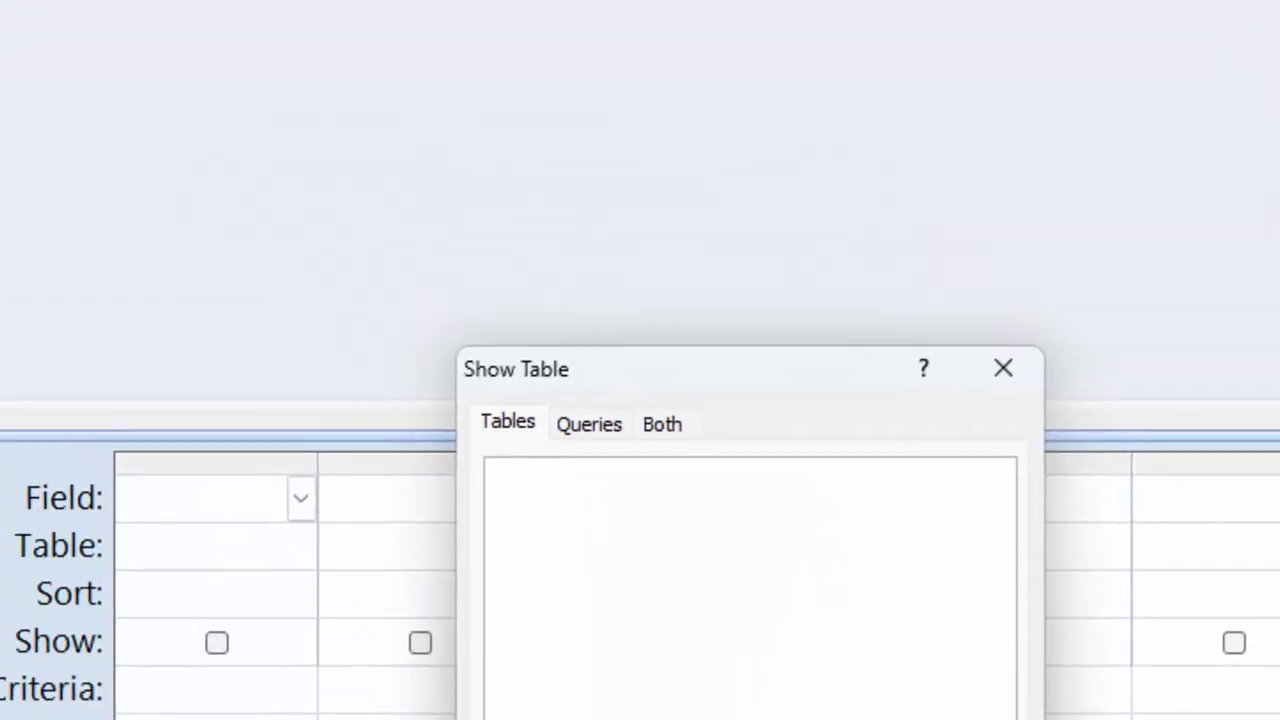
pyautogui.click(700, 668)
pyautogui.click(55, 135)
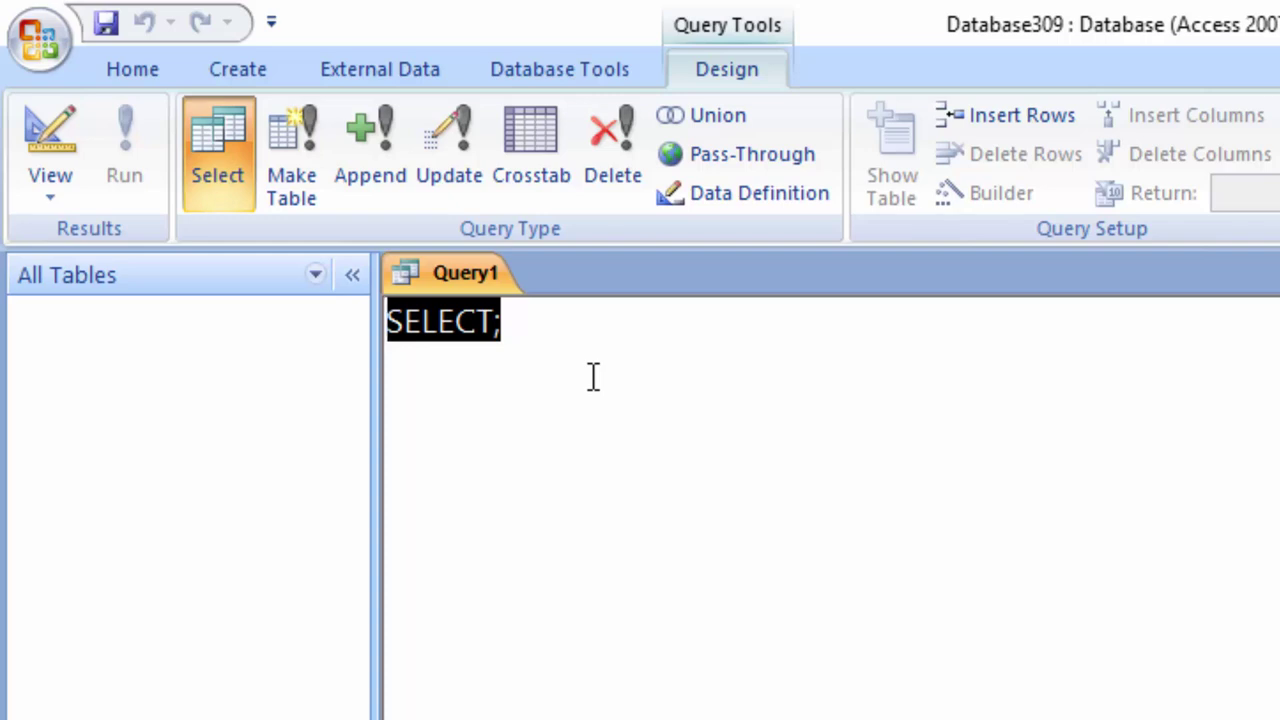
# - Replace the SQL with select length("We are learning SQL"); and run it
pyautogui.press('Delete')
pyautogui.write('sele')
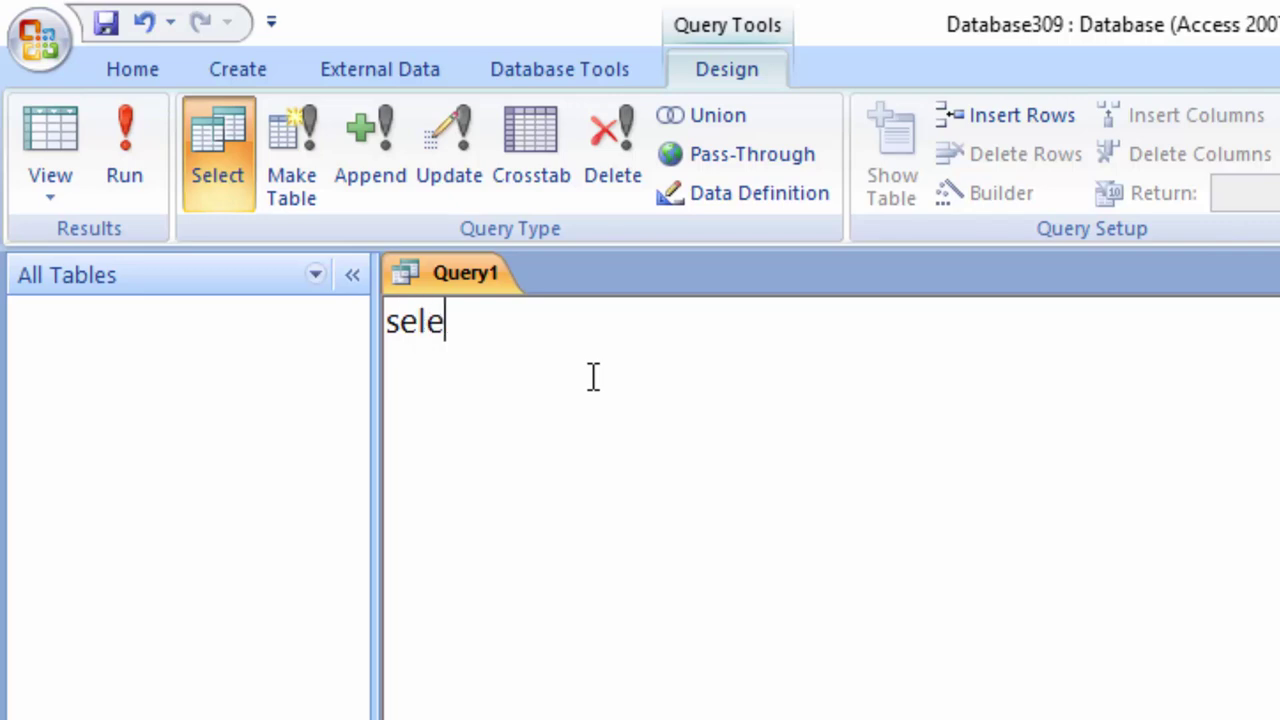
pyautogui.write('ct')
pyautogui.write(' len')
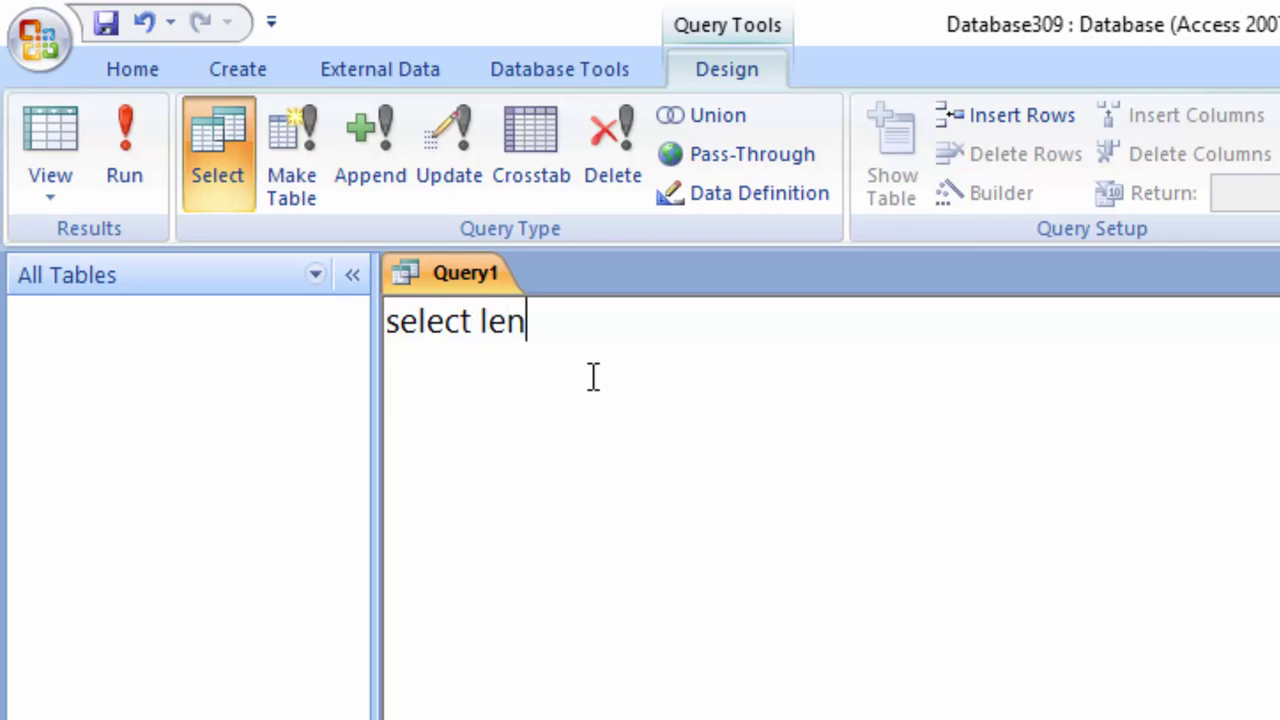
pyautogui.write('gth')
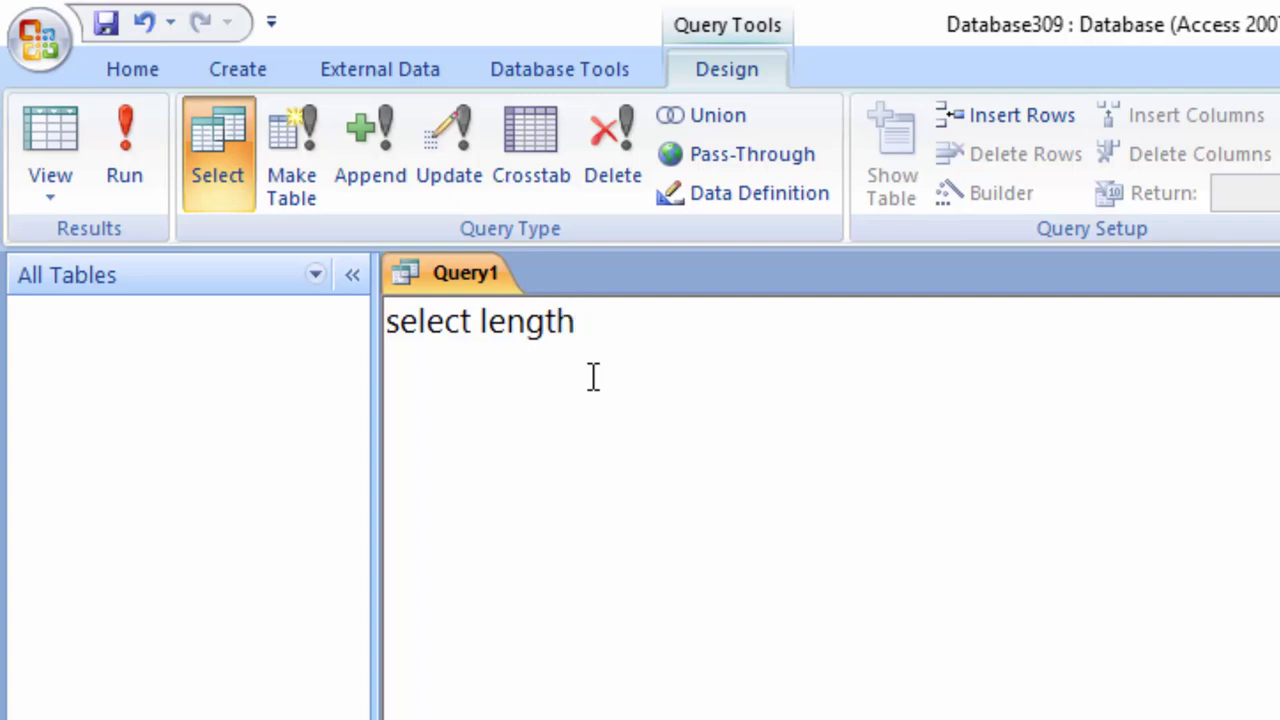
pyautogui.write('(')
pyautogui.write('"')
pyautogui.write('W')
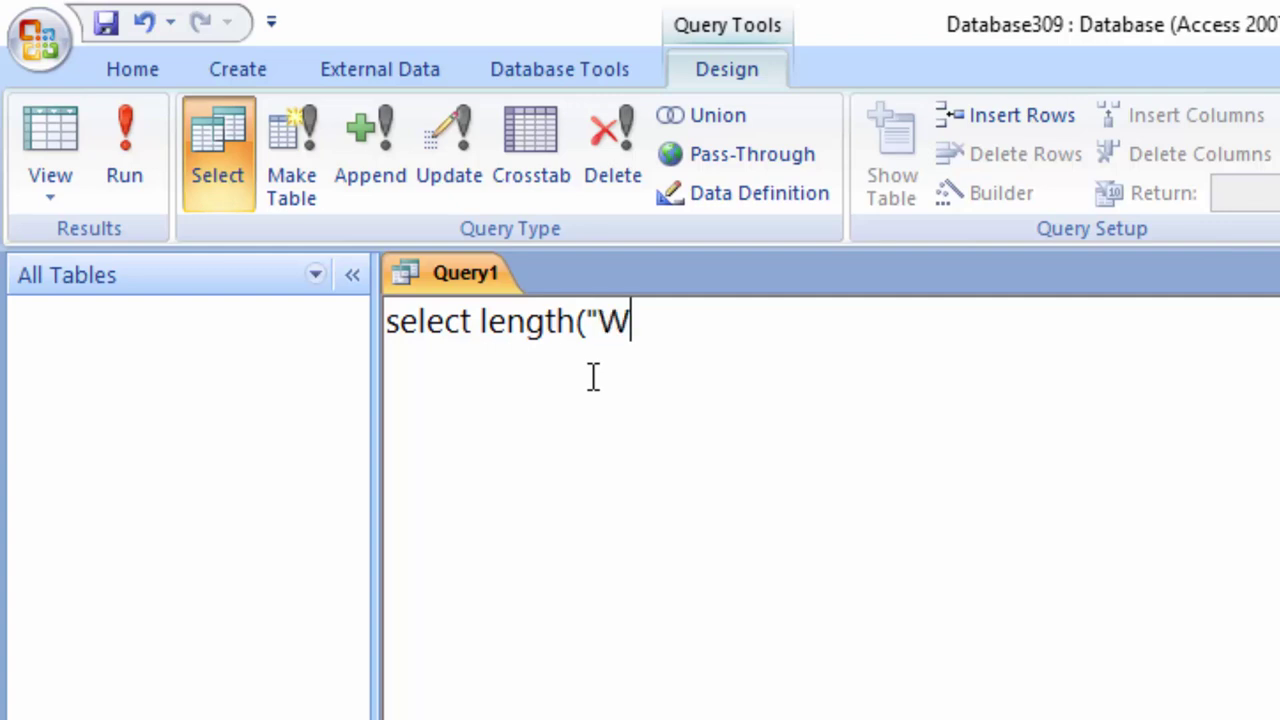
pyautogui.write('e are le')
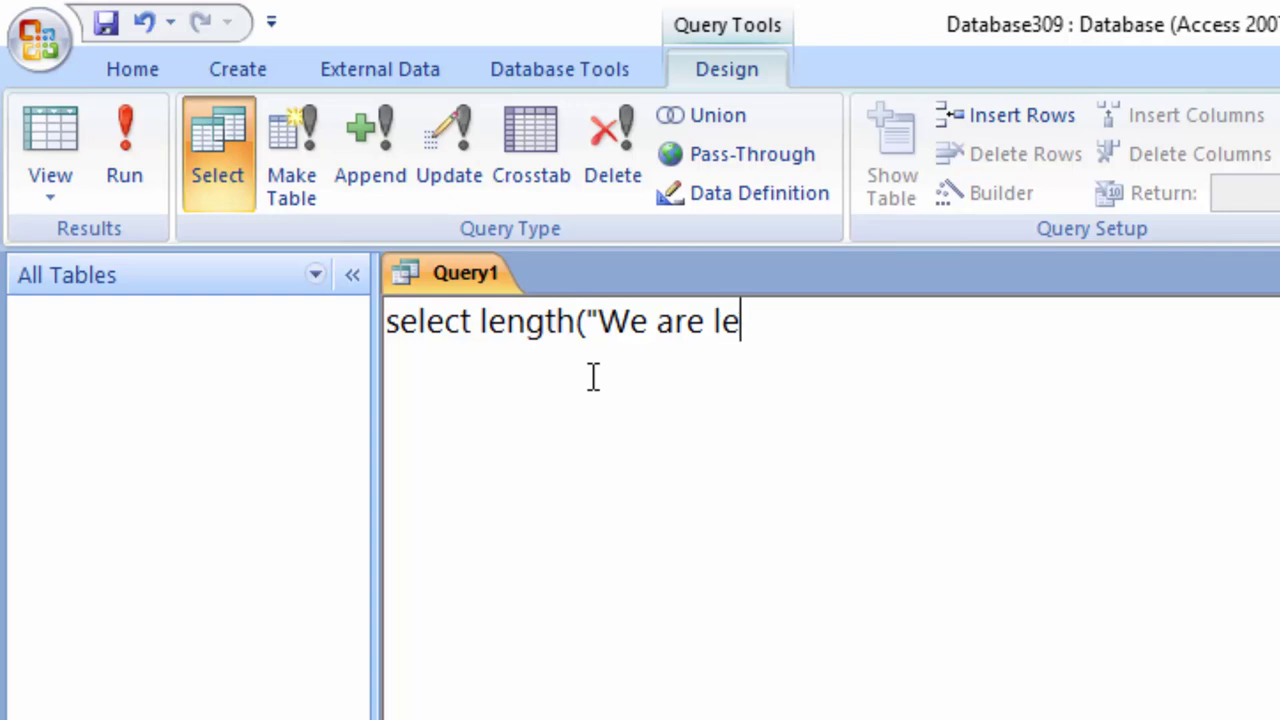
pyautogui.write('arning ')
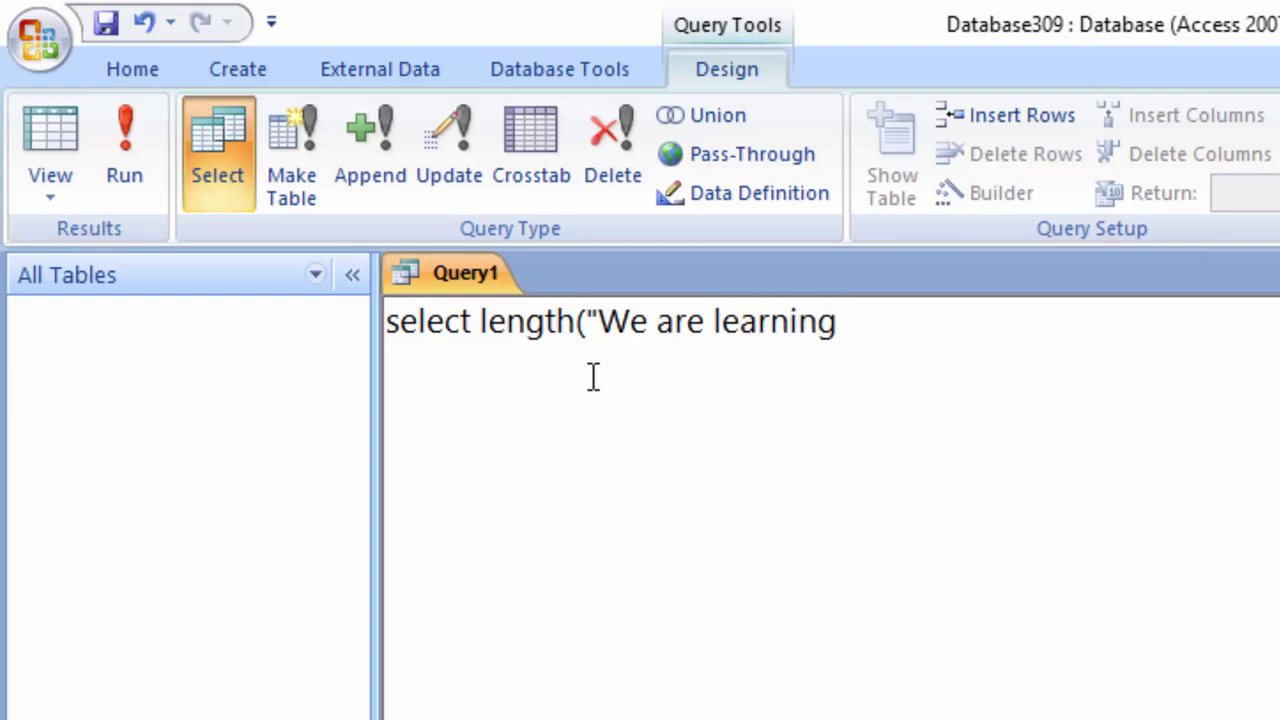
pyautogui.write('SQL')
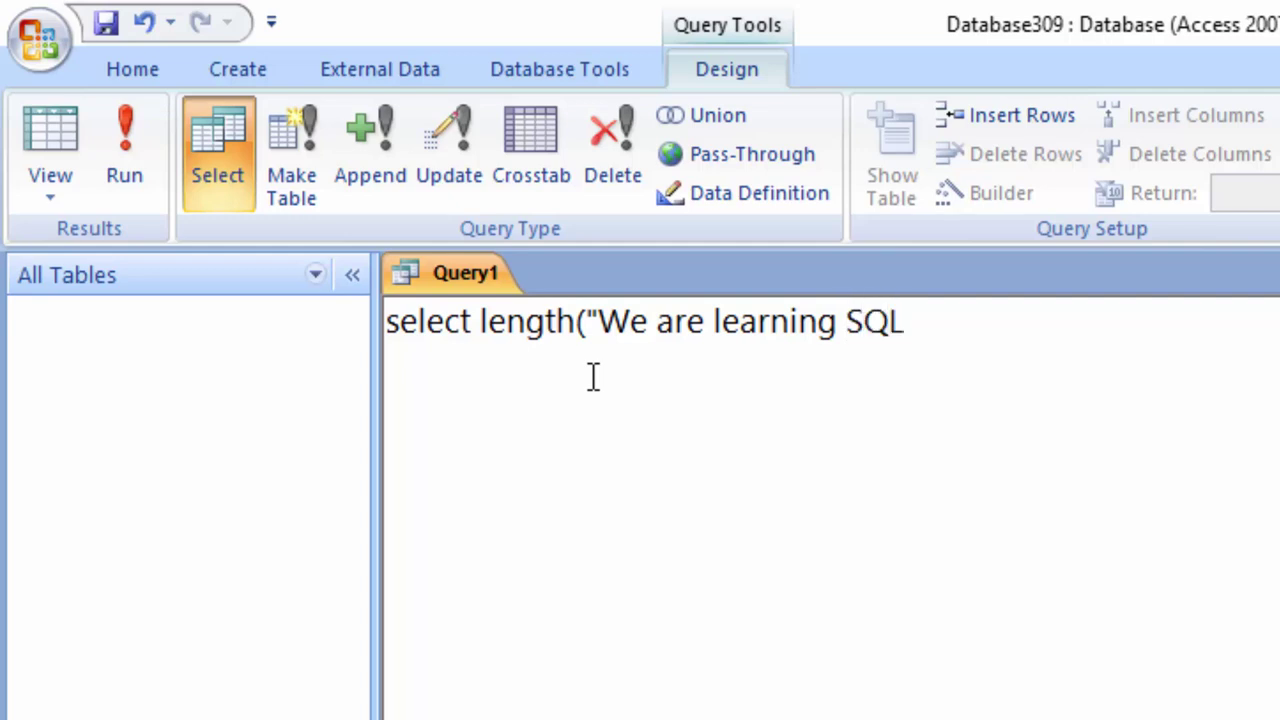
pyautogui.write('")')
pyautogui.write(';')
pyautogui.moveTo(934, 330); pyautogui.dragTo(260, 290)
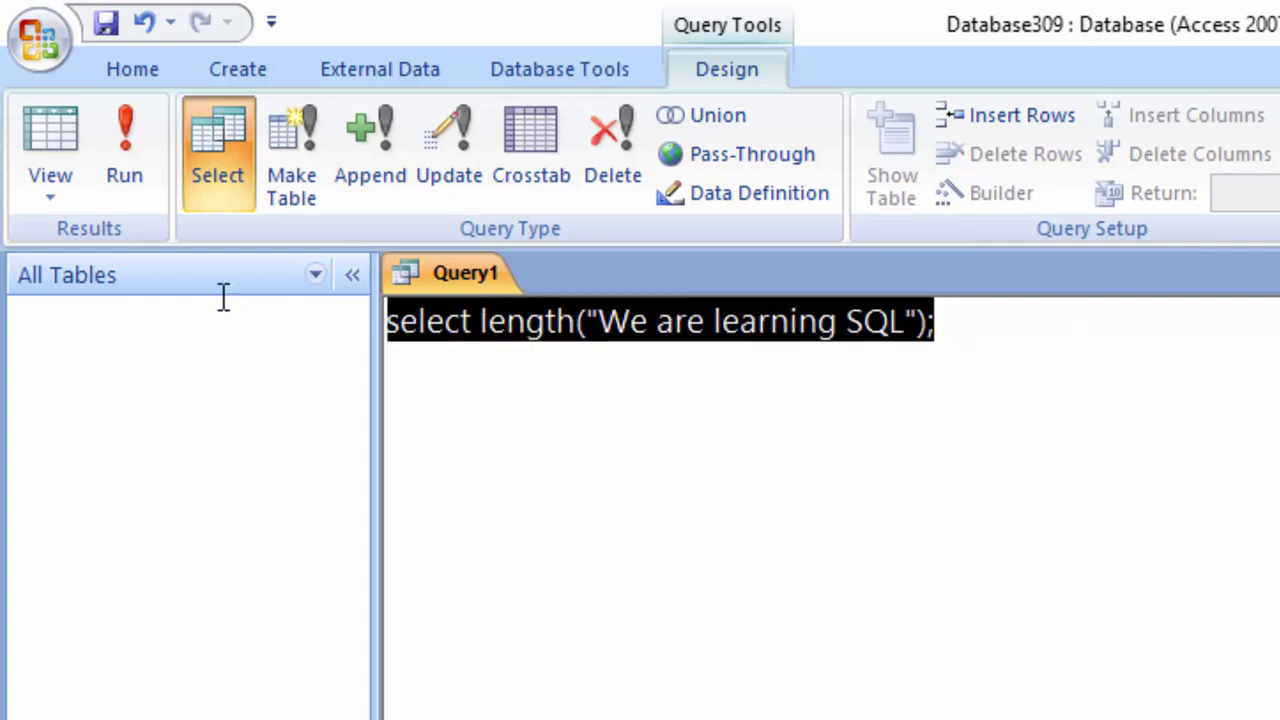
pyautogui.click(968, 330)
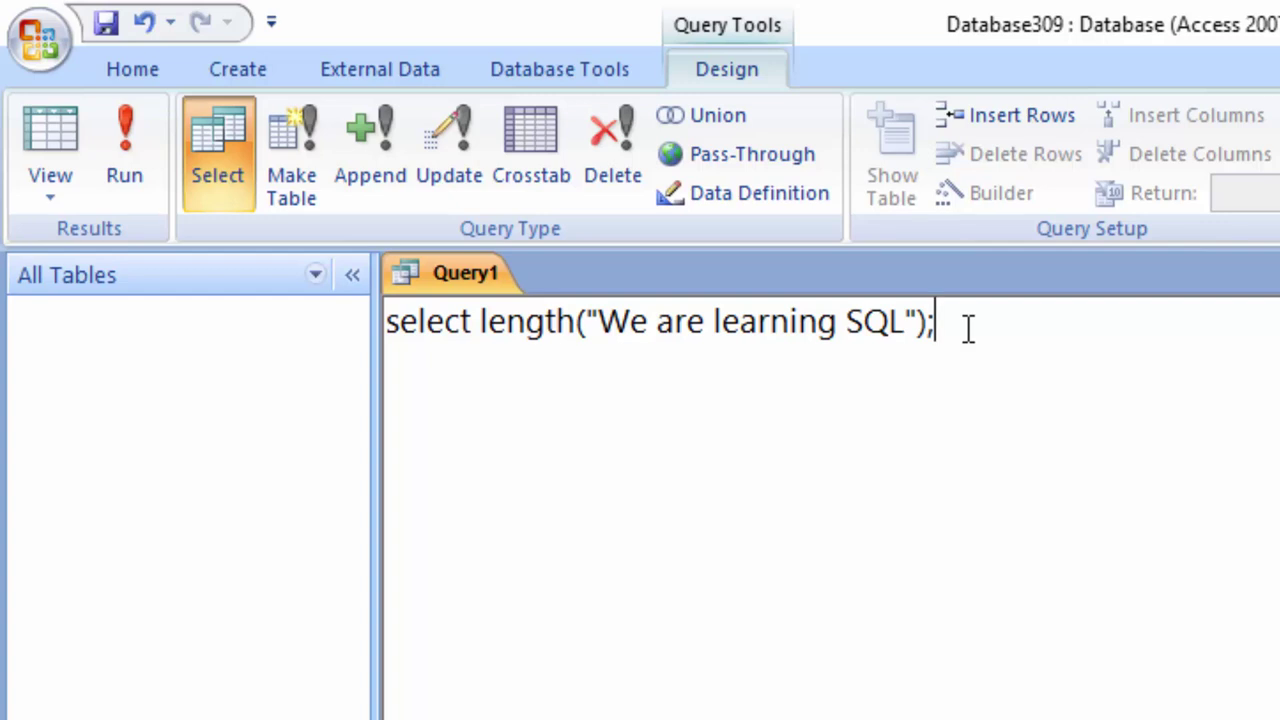
pyautogui.click(127, 119)
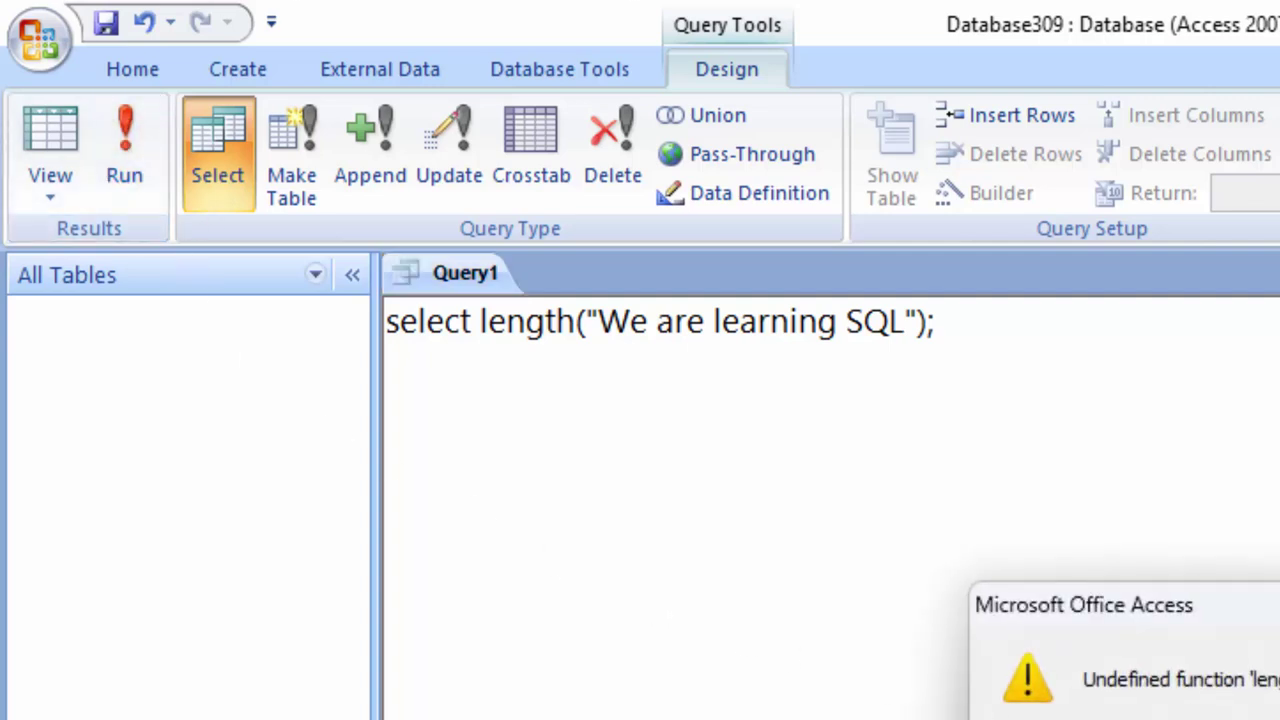
# - Rerun the query and dismiss the "Undefined function 'length'" error
pyautogui.press('Return')
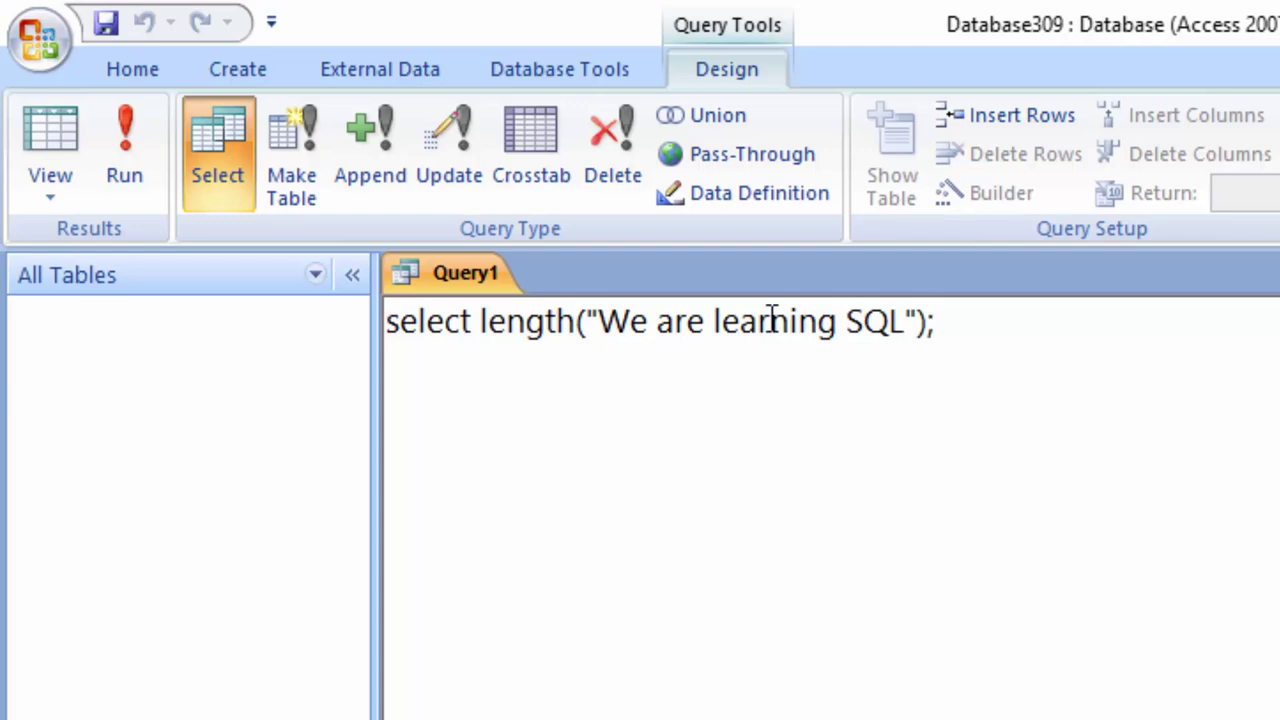
pyautogui.hotkey('ctrl', 'a')
pyautogui.click(126, 125)
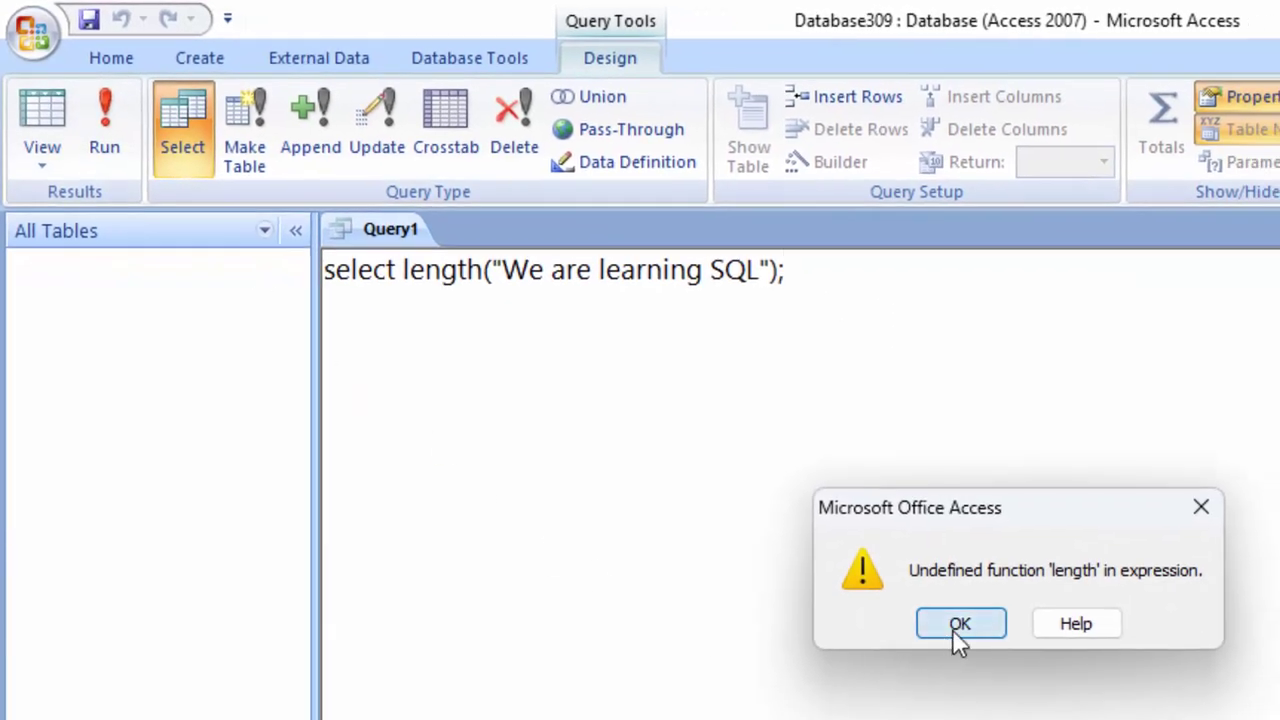
pyautogui.click(958, 627)
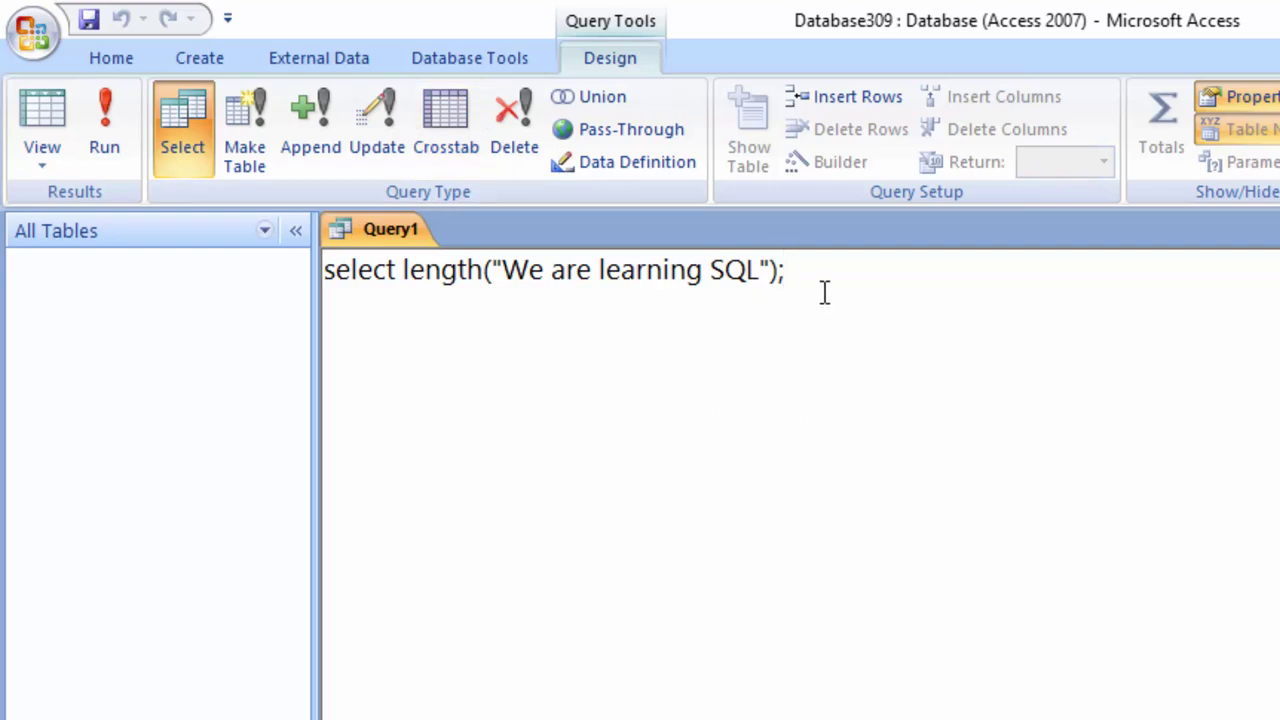
# - Change length to len in the SQL and run it, getting 19 in Expr1000
pyautogui.click(487, 270)
pyautogui.press('BackSpace')
pyautogui.press('BackSpace')
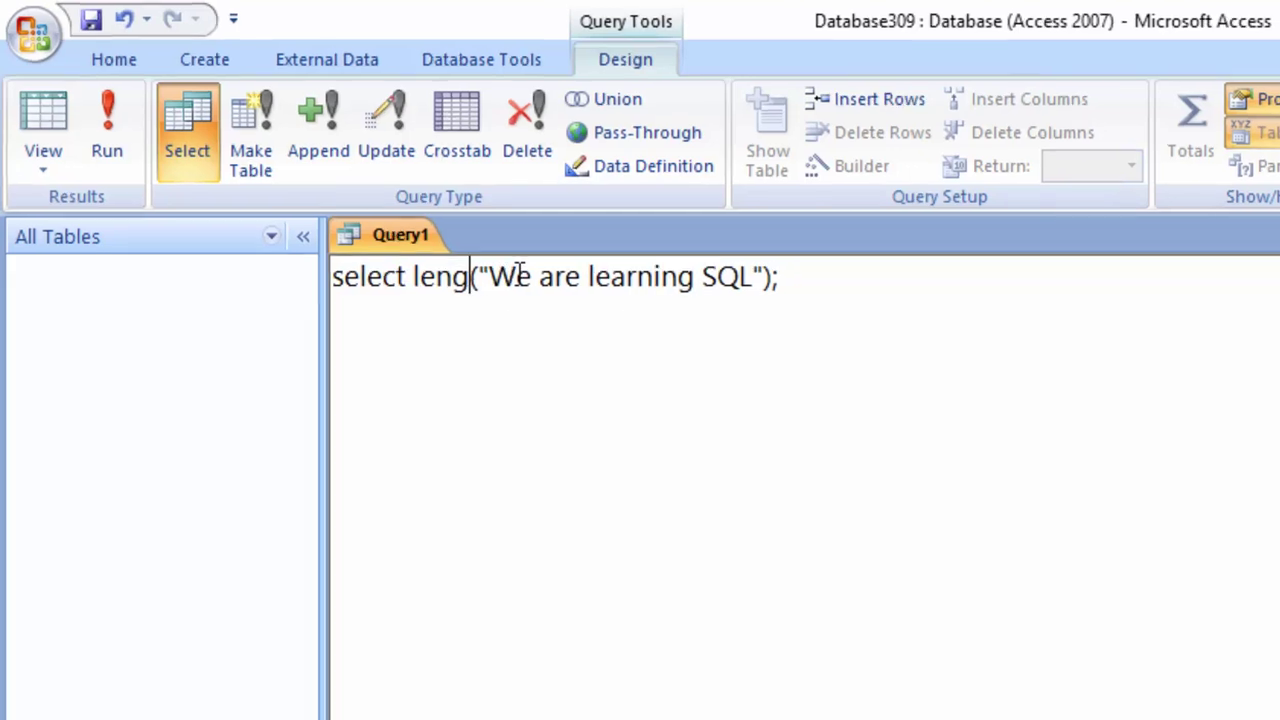
pyautogui.press('BackSpace')
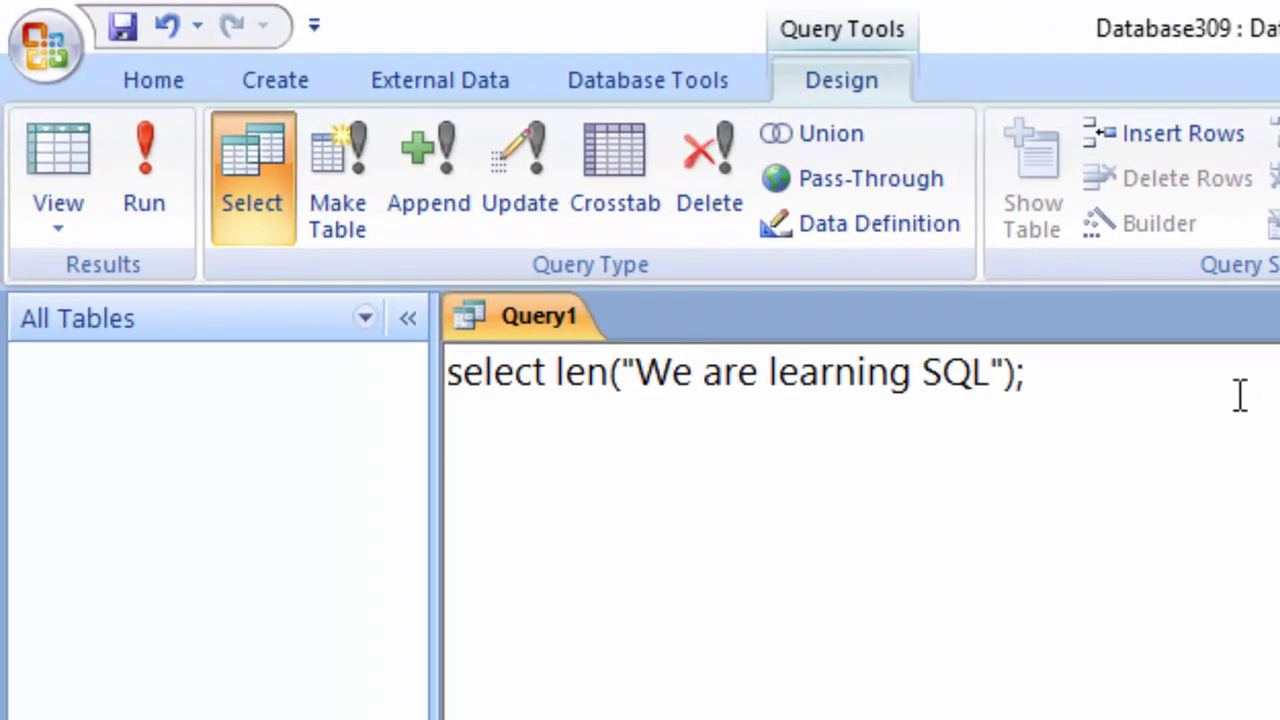
pyautogui.hotkey('ctrl', 'a')
pyautogui.click(161, 175)
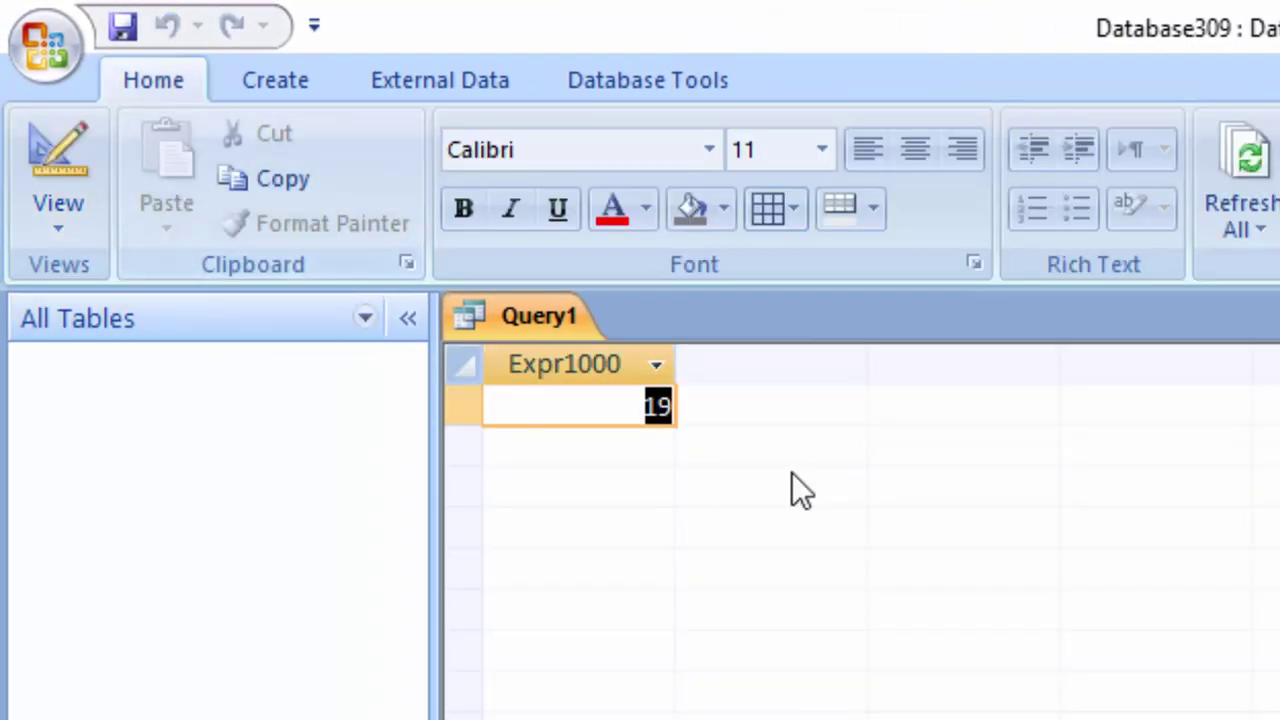
pyautogui.moveTo(634, 398); pyautogui.dragTo(683, 416)
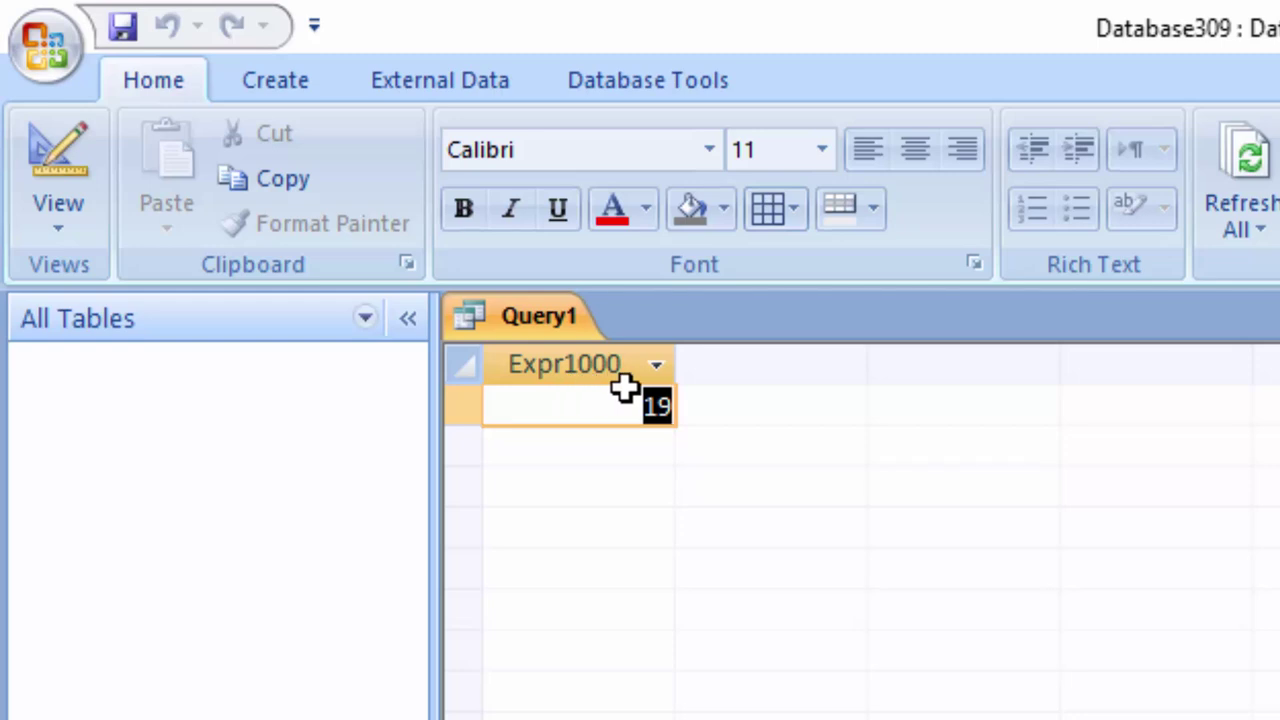
pyautogui.click(62, 222)
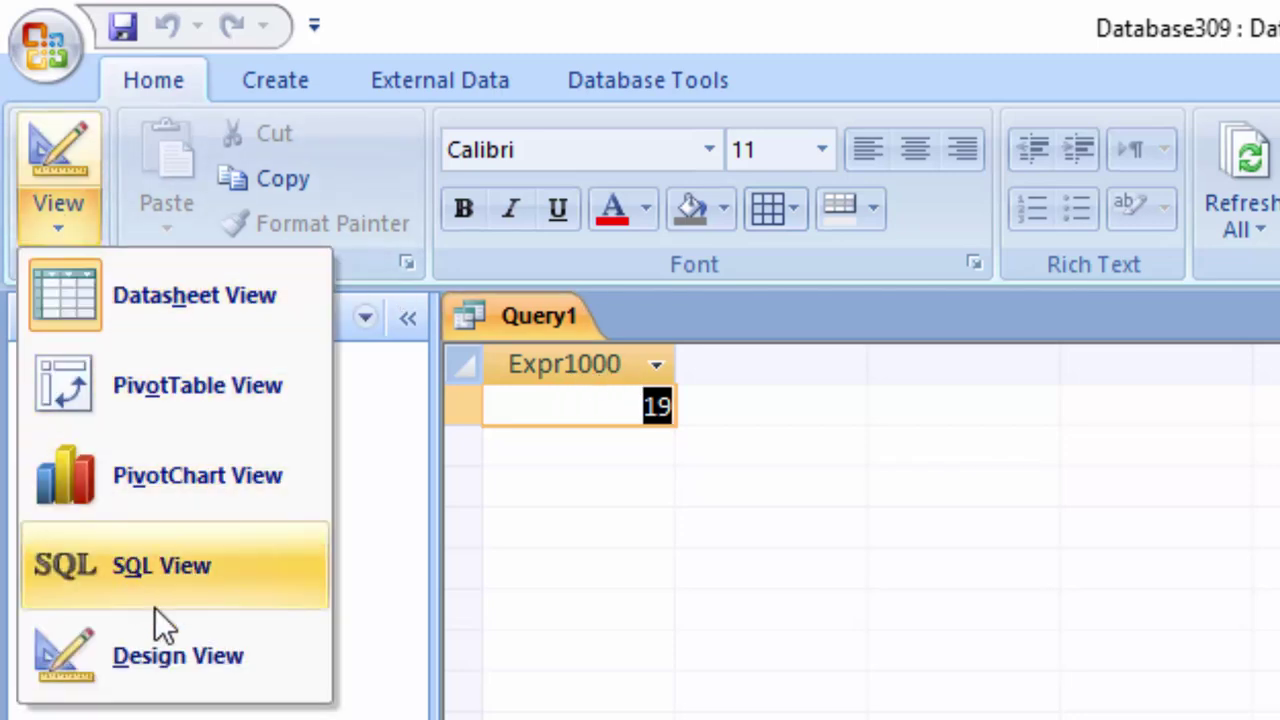
# - Append 'as Length' before the semicolon and rerun, showing 19 under a Length column
pyautogui.click(200, 568)
pyautogui.click(1078, 380)
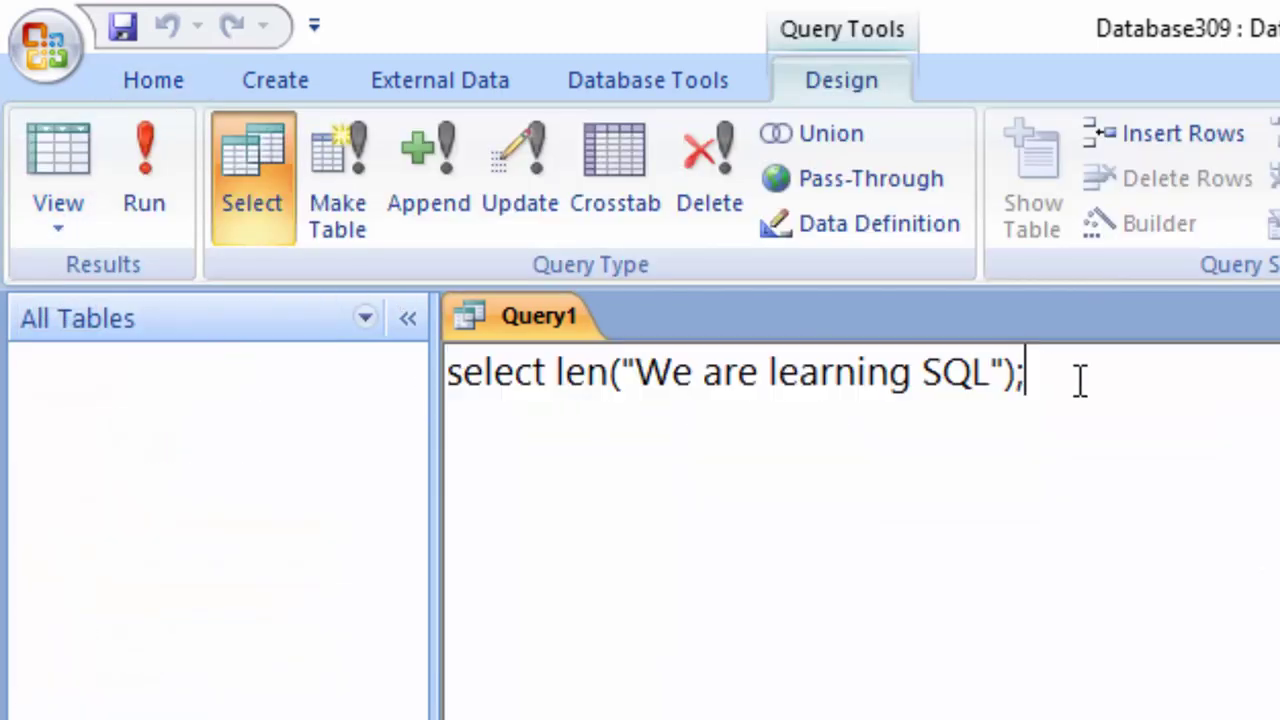
pyautogui.press('BackSpace')
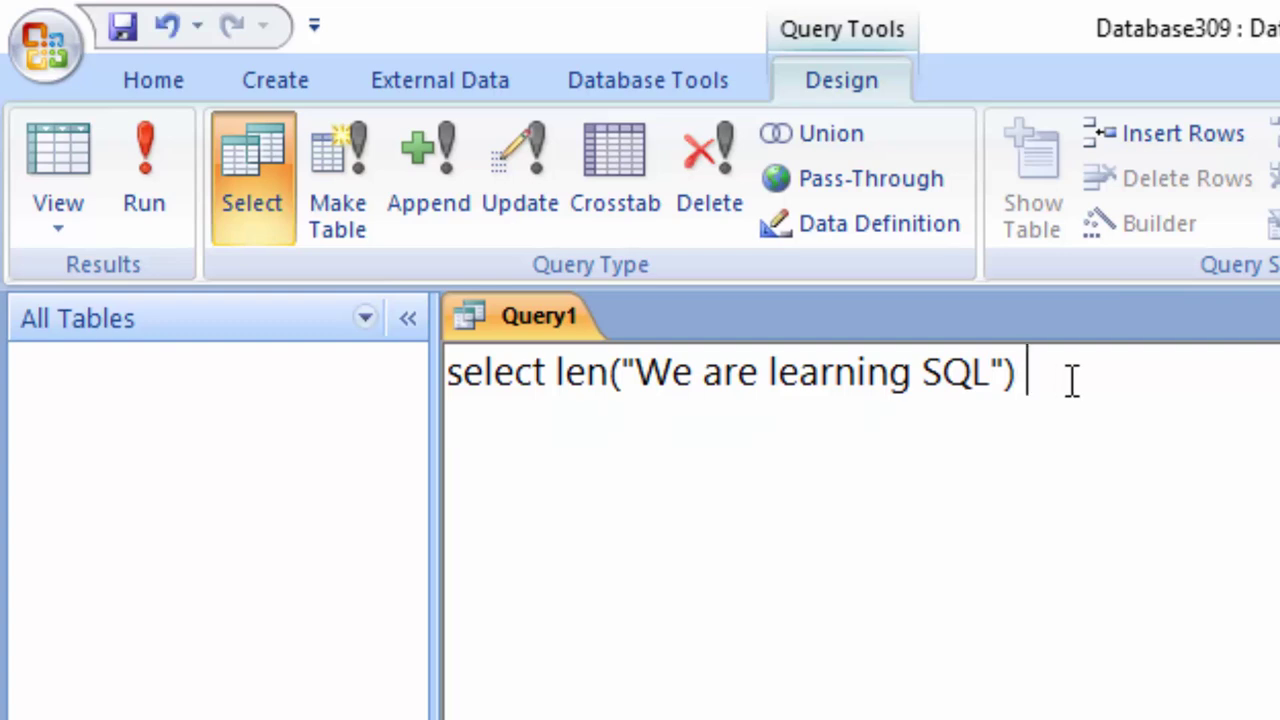
pyautogui.write('as ')
pyautogui.write('Leng')
pyautogui.write('t')
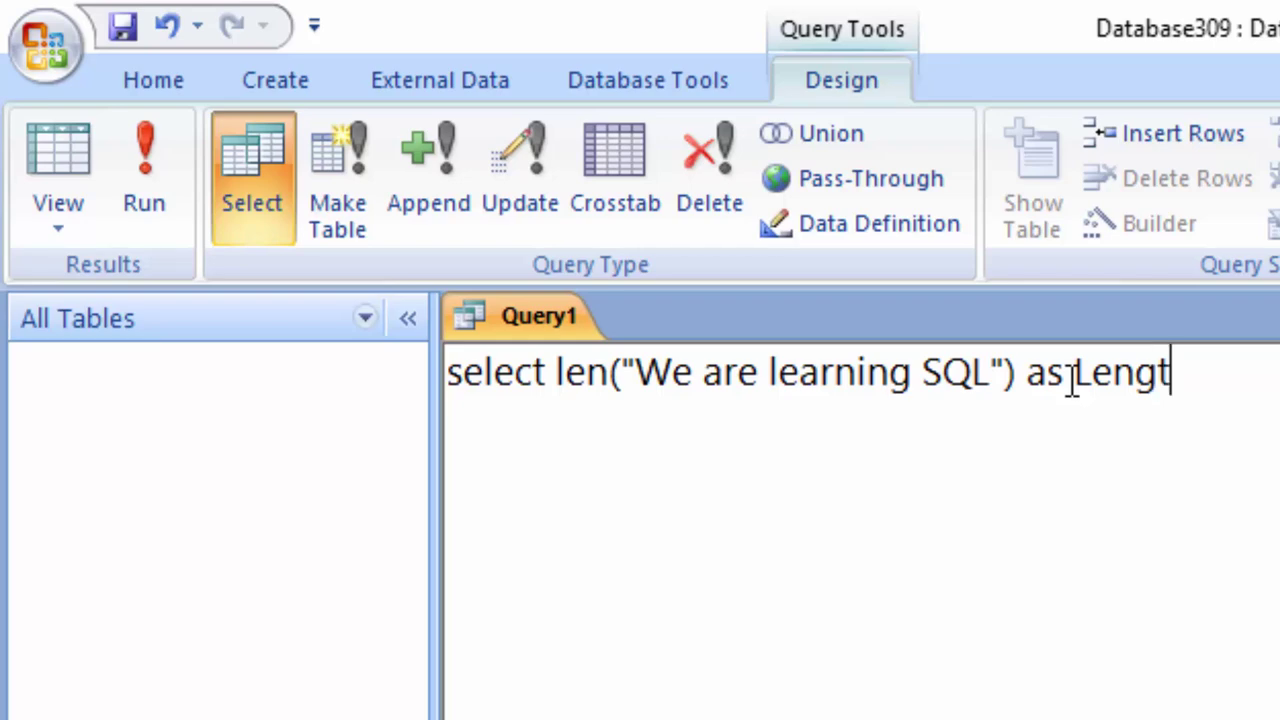
pyautogui.write('h;')
pyautogui.hotkey('ctrl', 'a')
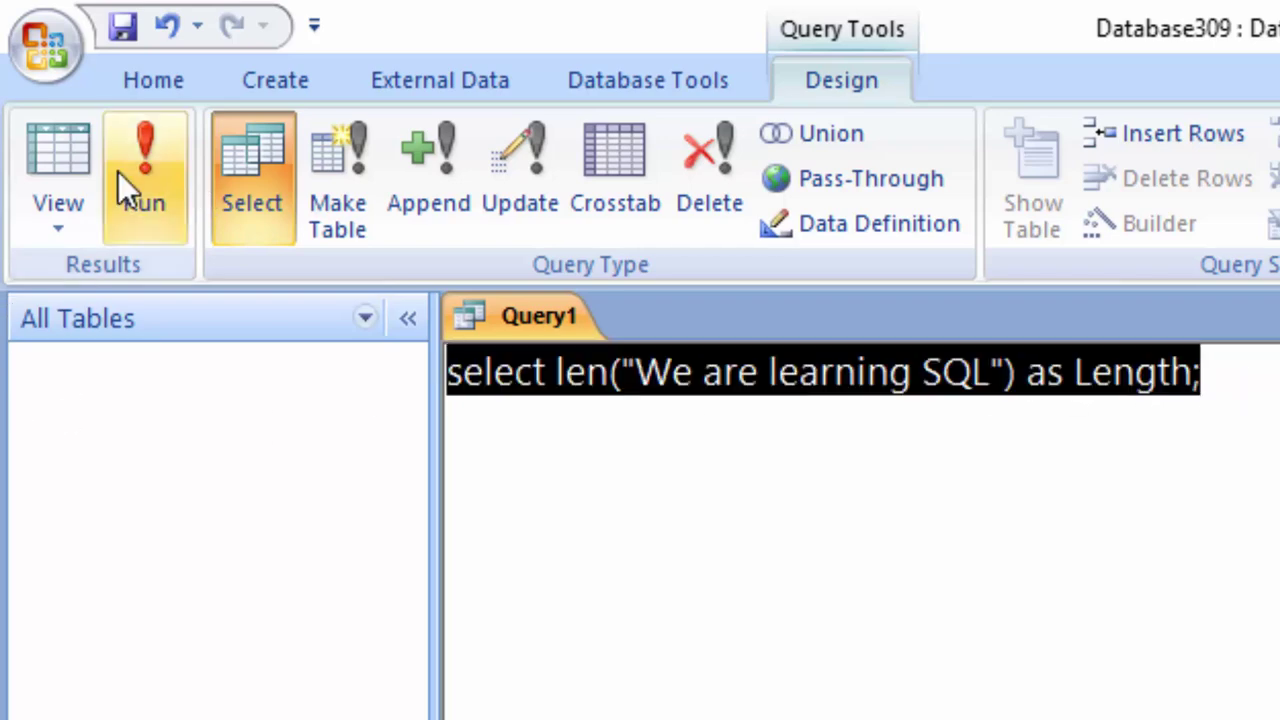
pyautogui.click(120, 175)
pyautogui.moveTo(632, 403); pyautogui.dragTo(694, 400)
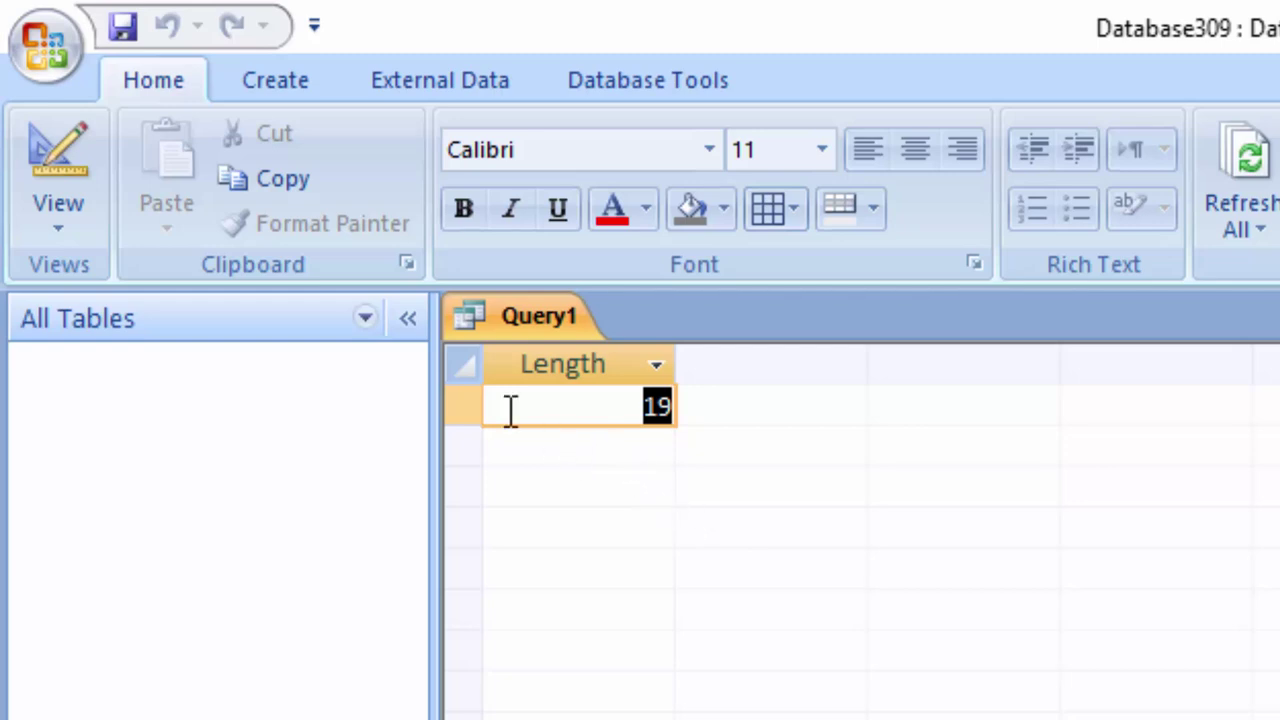
pyautogui.click(44, 206)
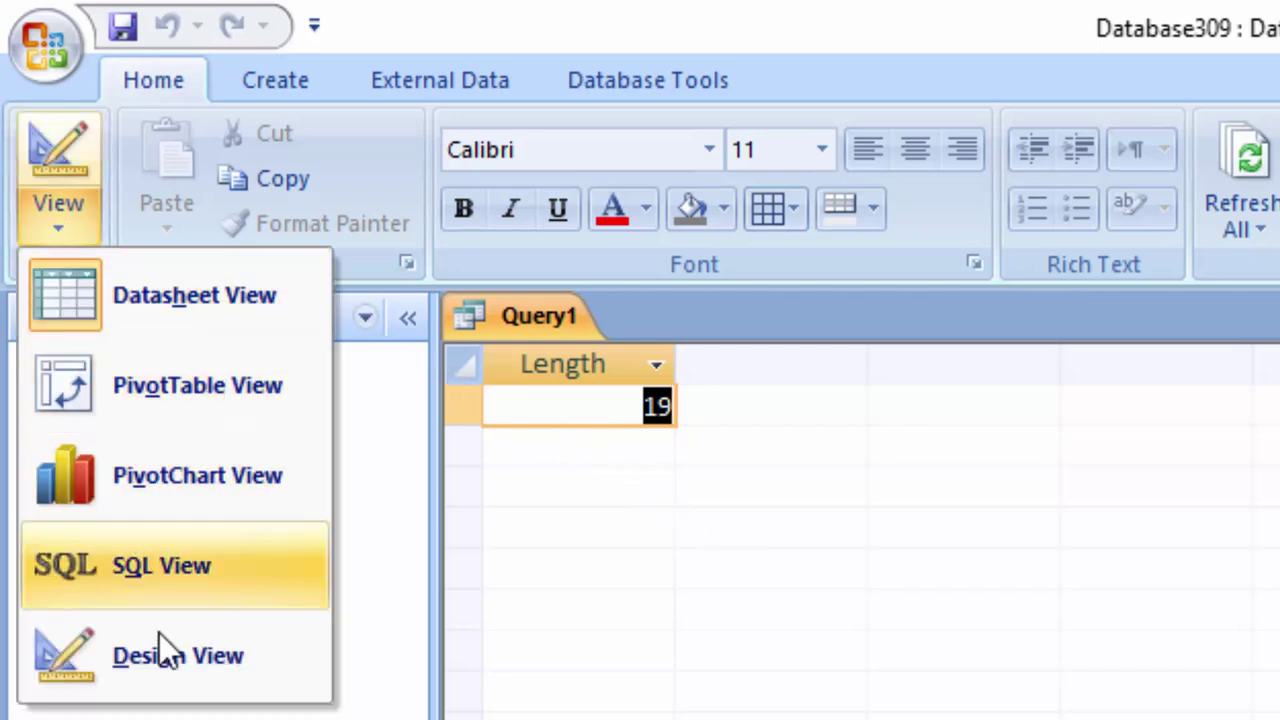
pyautogui.click(204, 545)
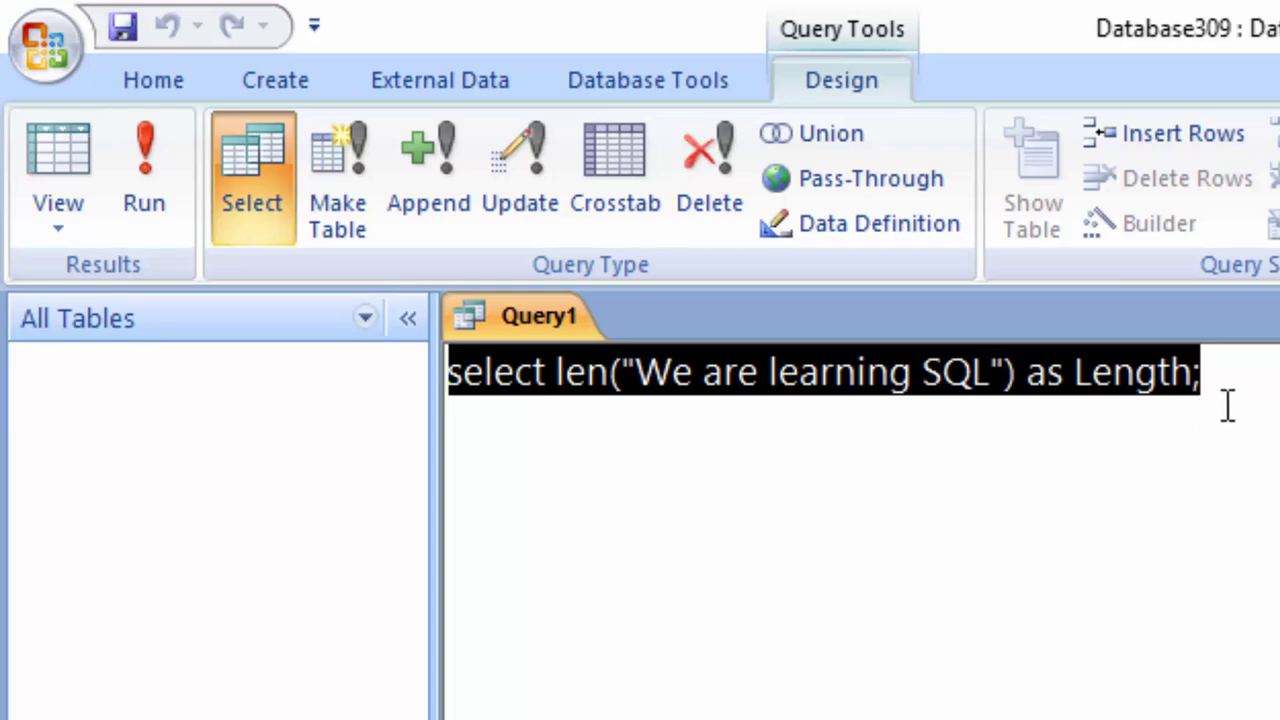
pyautogui.moveTo(1246, 377); pyautogui.dragTo(437, 372)
pyautogui.click(167, 165)
pyautogui.click(572, 400)
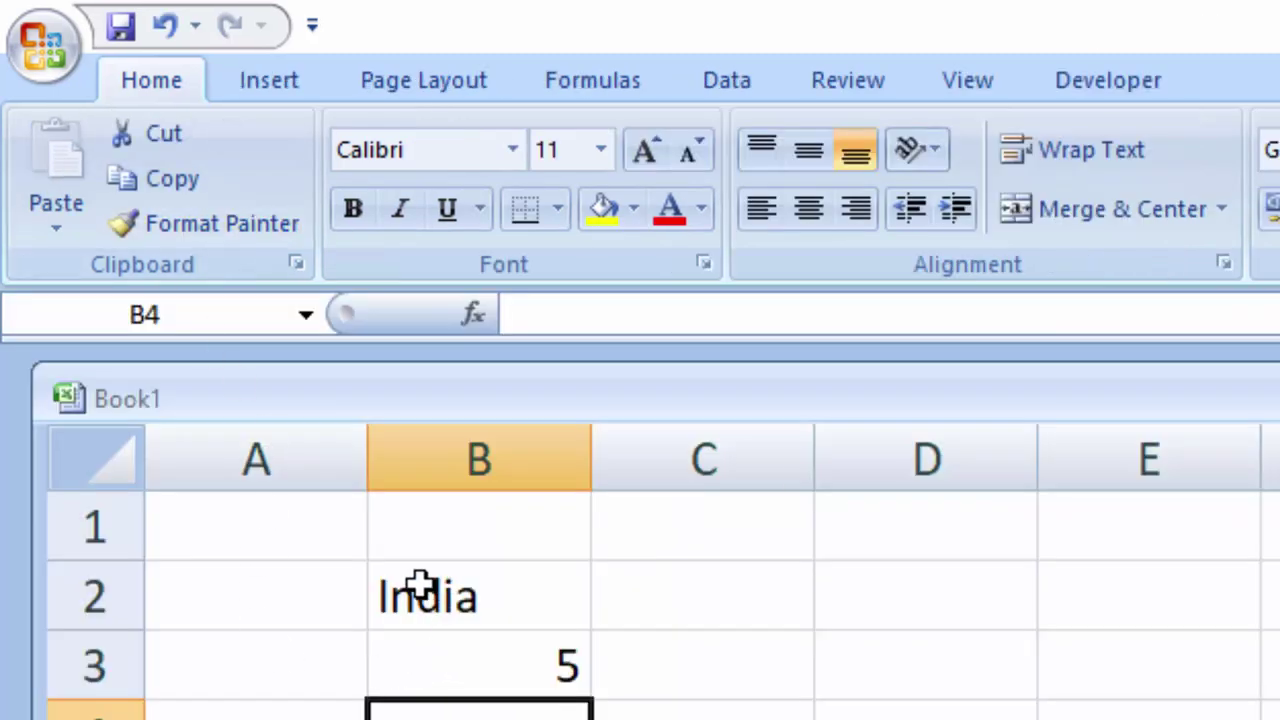
# - Undo a mistyped edit, then change B2 to 'Ind ia' so B3's LEN shows 6
pyautogui.doubleClick(418, 590)
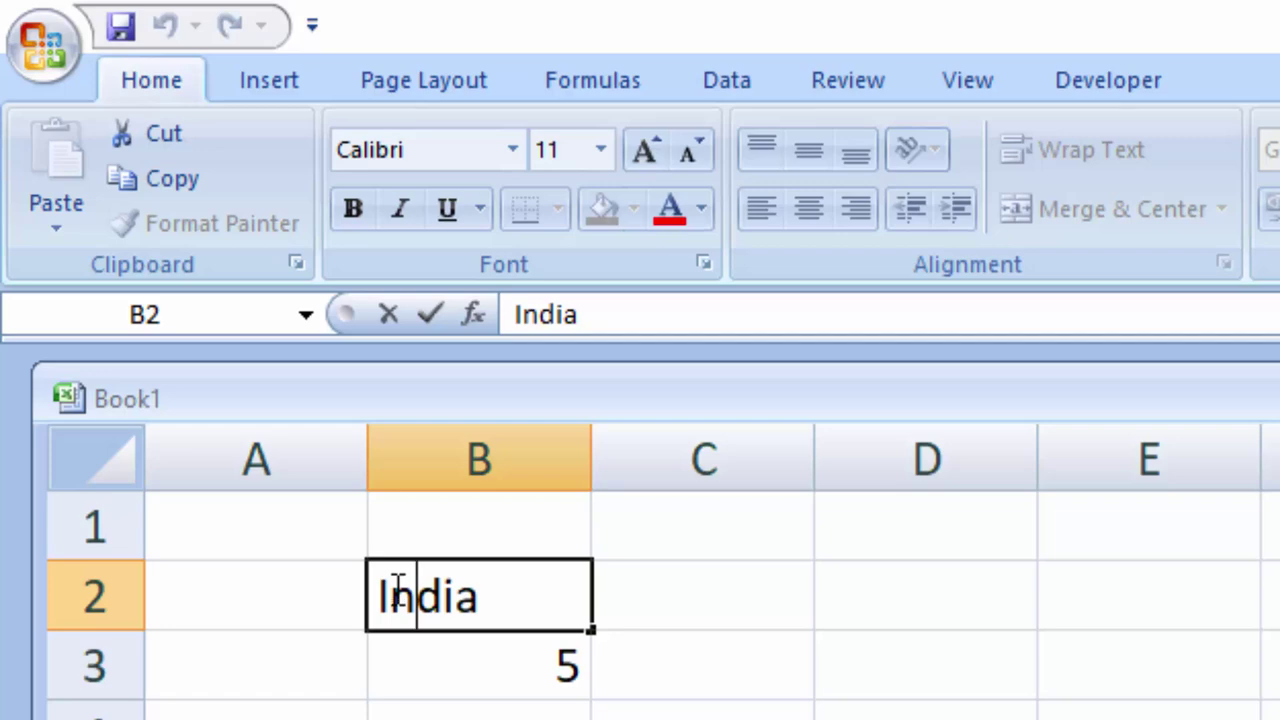
pyautogui.write(' dia')
pyautogui.press('Return')
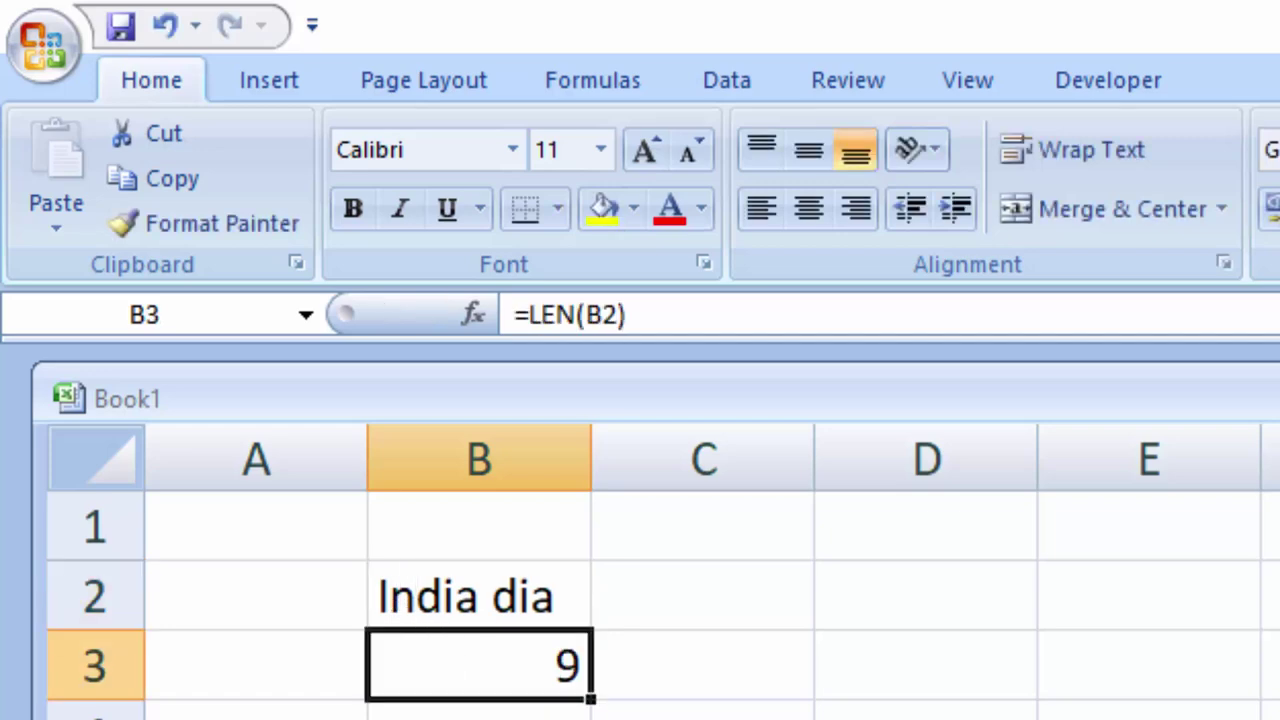
pyautogui.hotkey('ctrl', 'z')
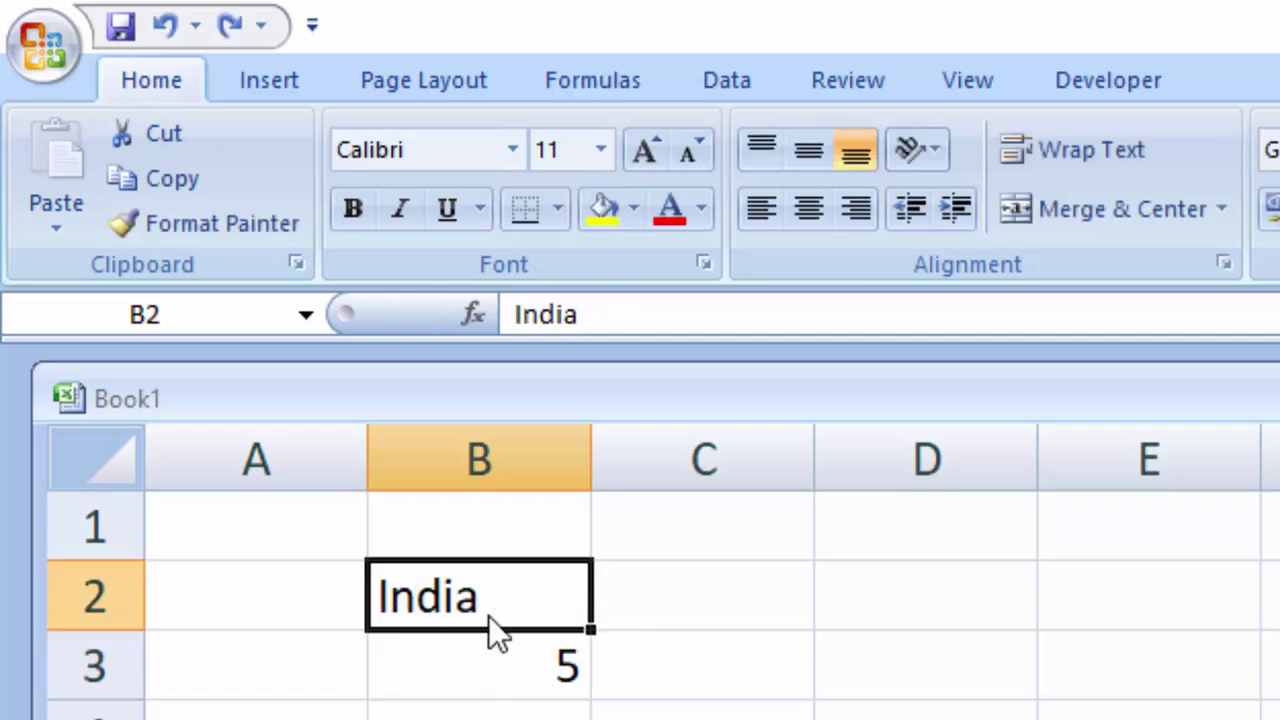
pyautogui.doubleClick(443, 593)
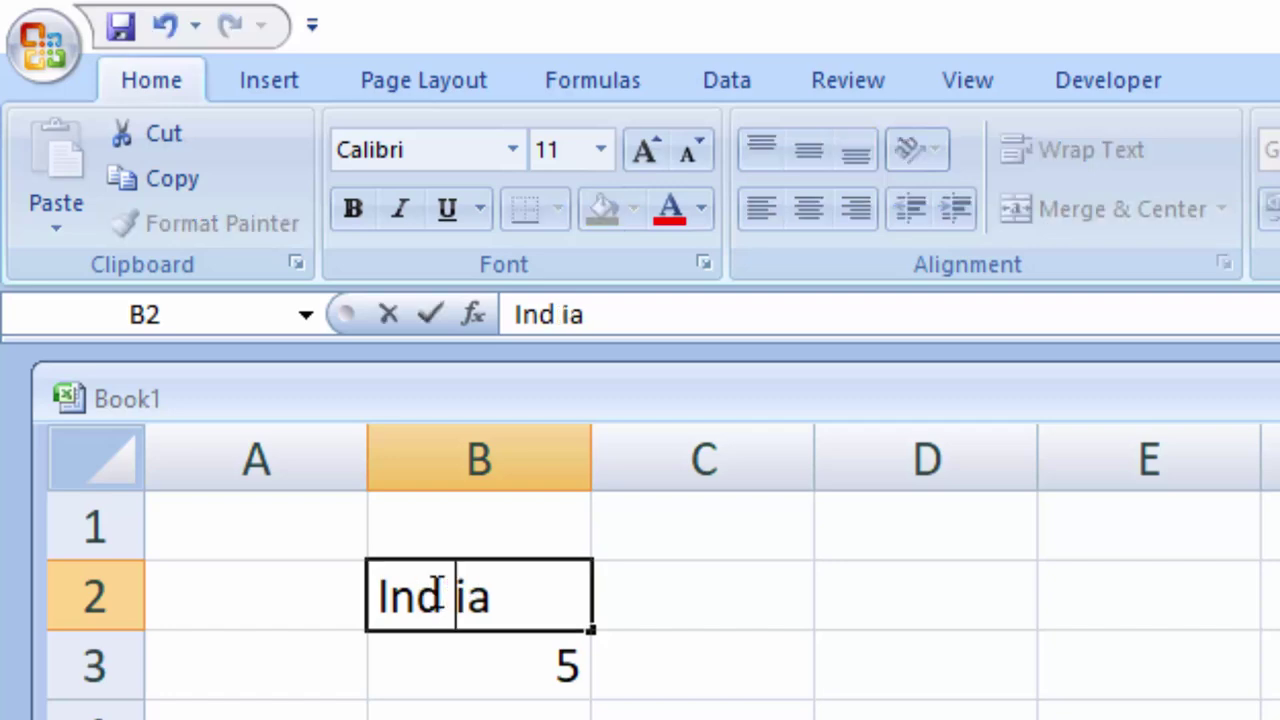
pyautogui.press('Return')
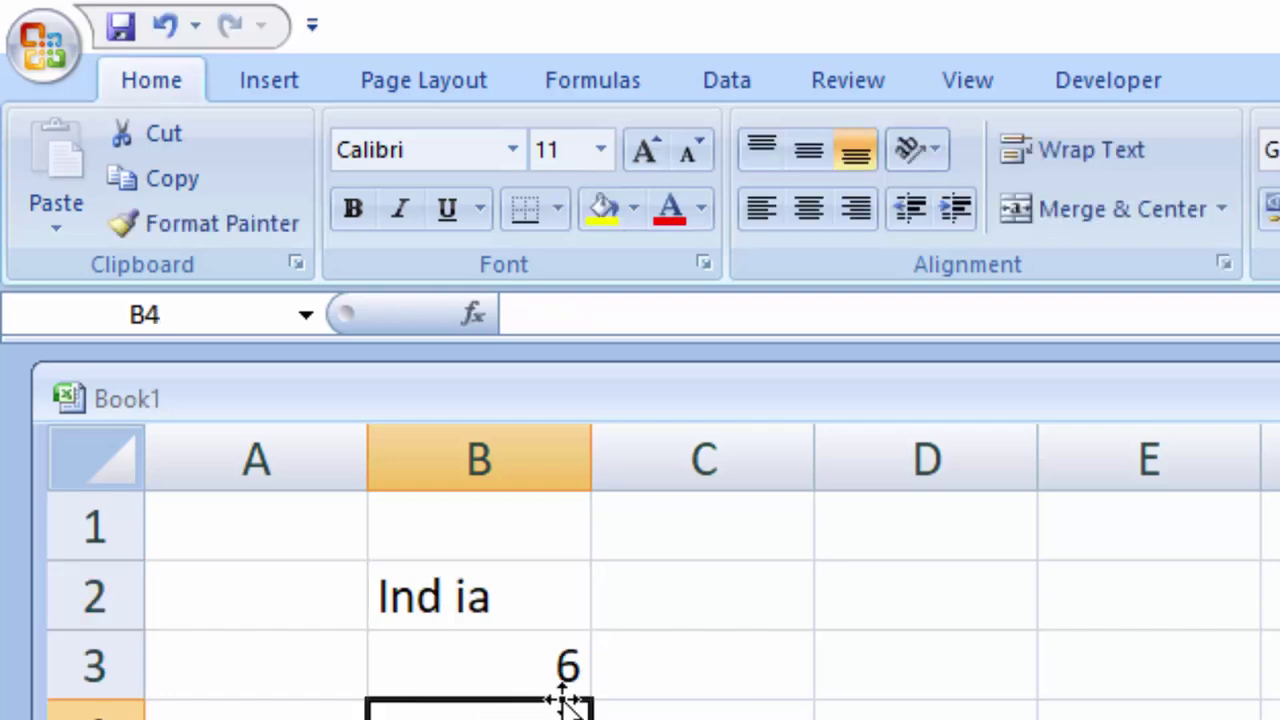